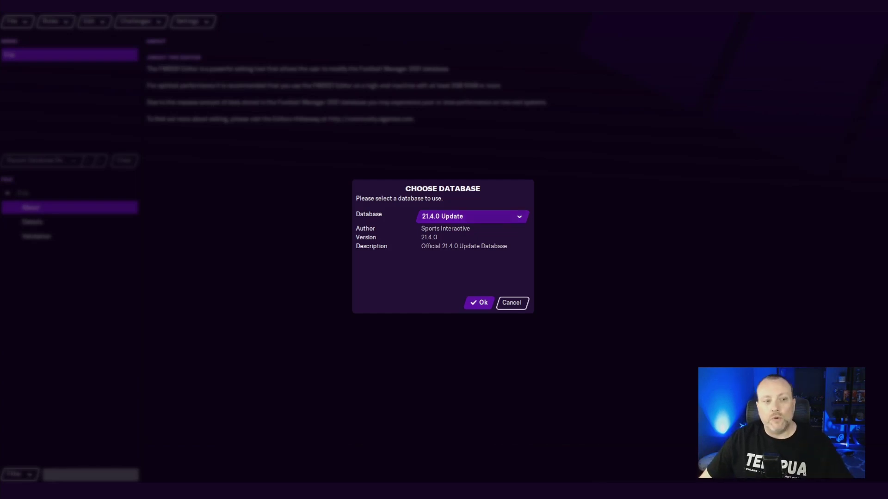
Choose the 21.4.0 Update database from the Database dropdown and load it.
click(479, 216)
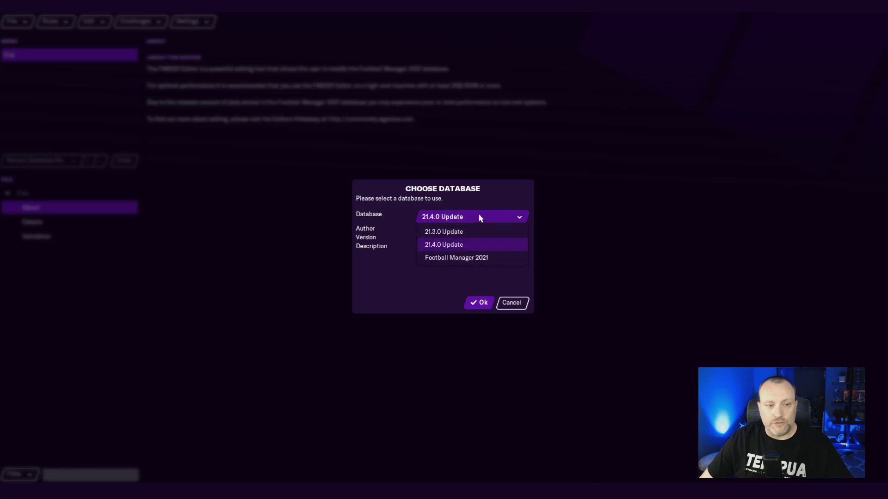
click(450, 247)
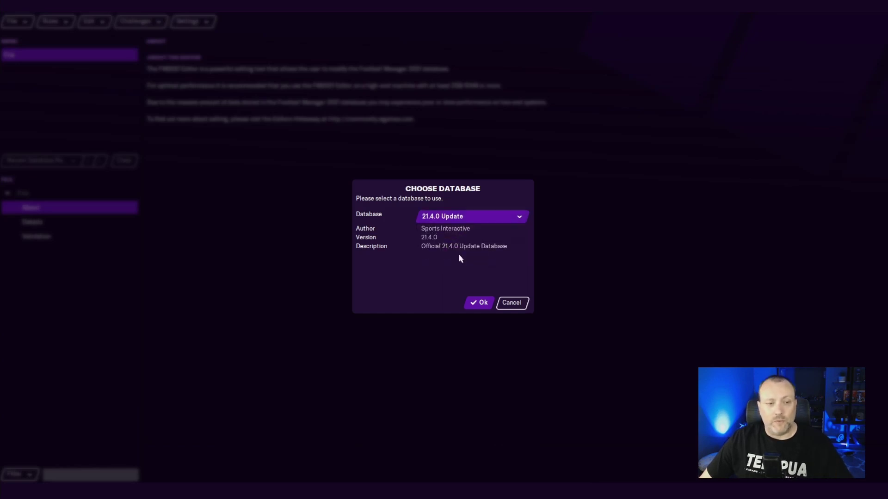
click(482, 303)
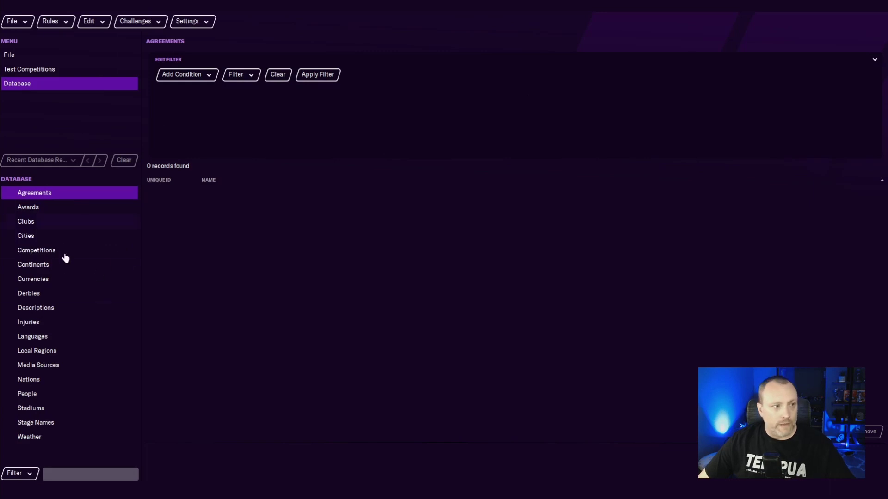
Add a new club named Digi United with the nickname Ultras and a hashtag.
click(48, 227)
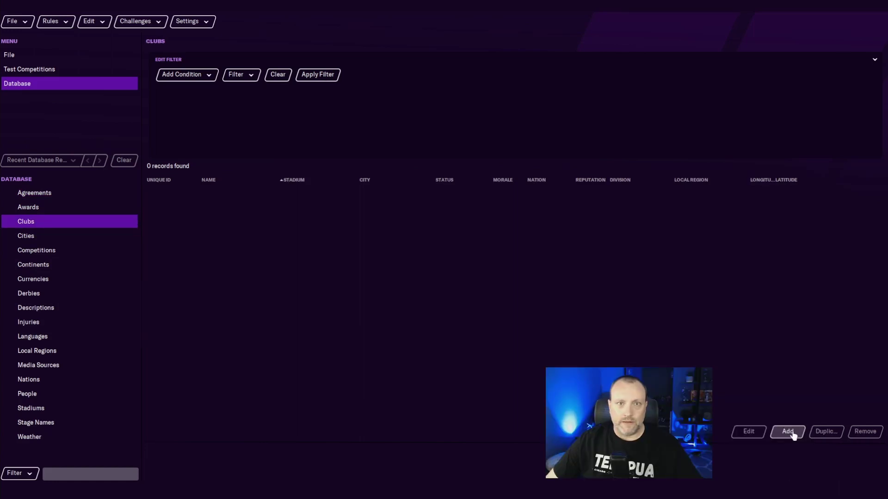
click(791, 431)
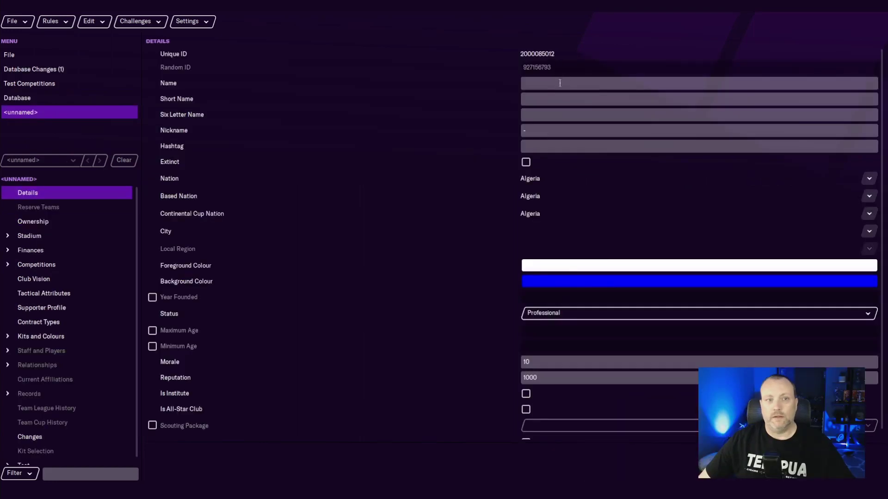
click(560, 84)
text(Digi United)
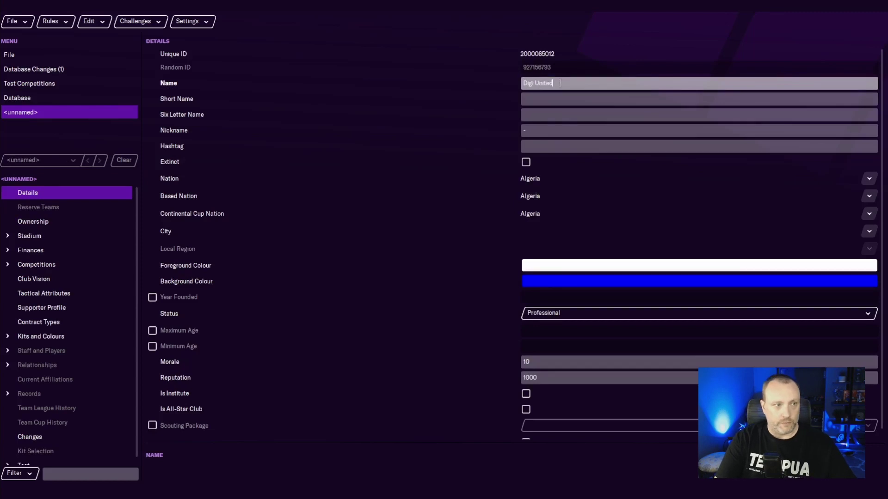
key(Tab)
key(Tab)
text(Digi)
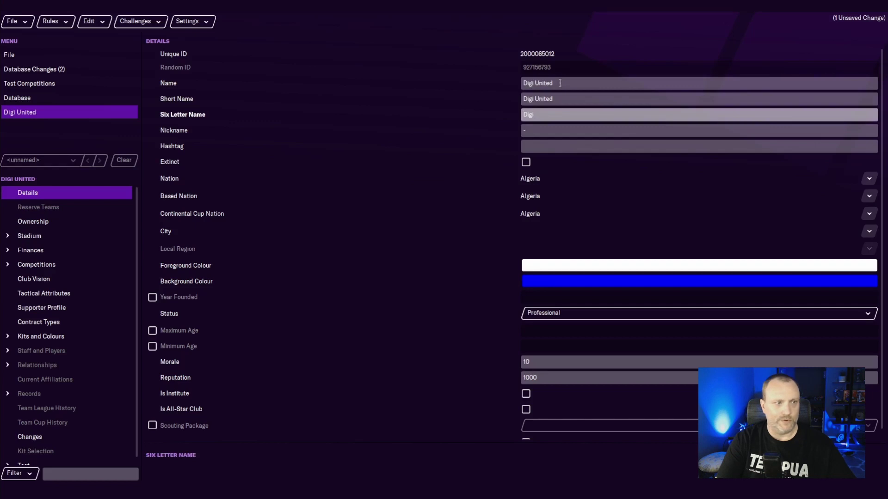
key(Tab)
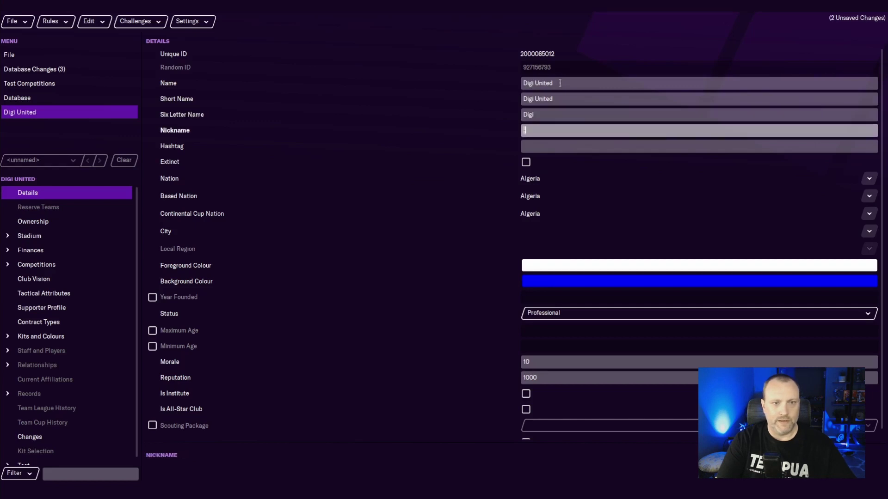
text(Ultras)
key(Tab)
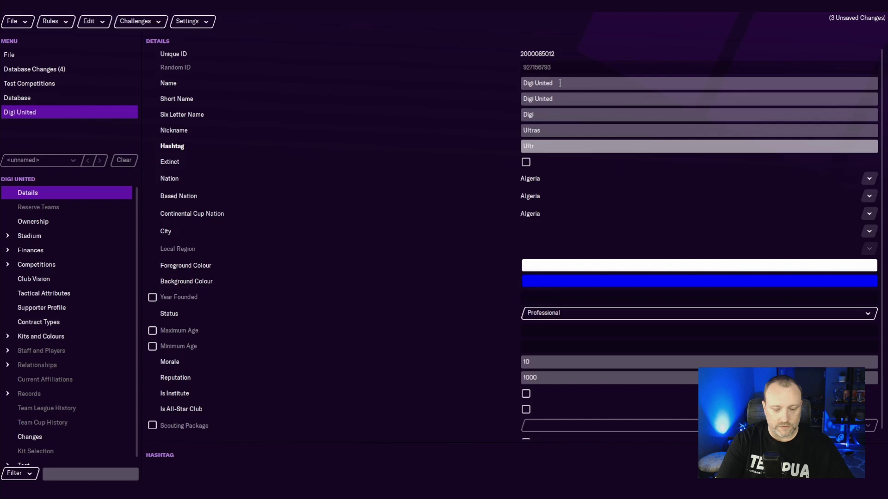
Set the club's nation to England and its city to Manchester.
click(869, 179)
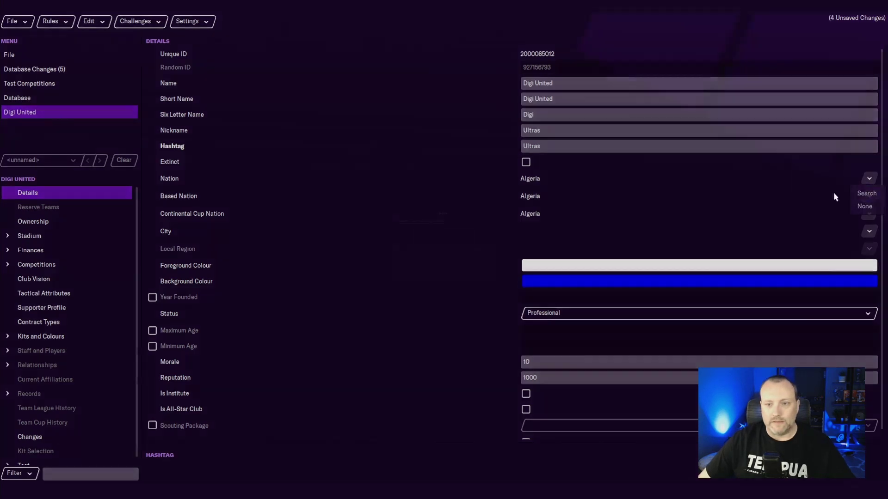
click(835, 195)
click(283, 151)
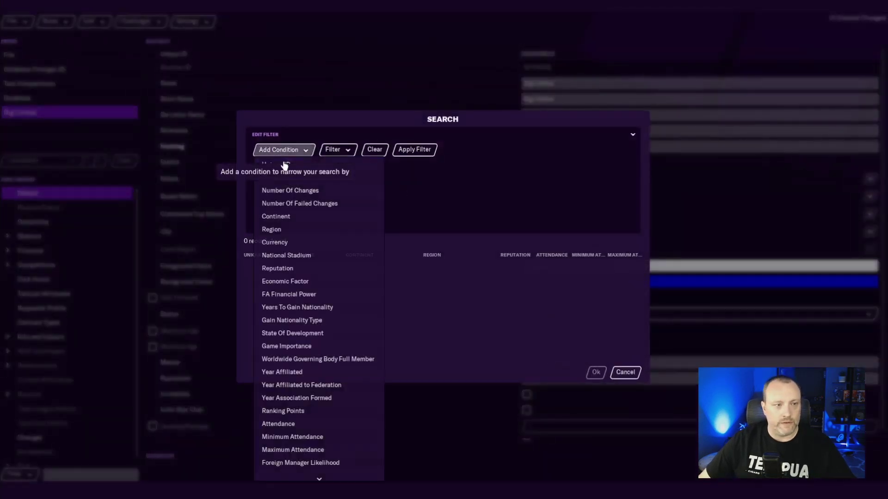
click(287, 178)
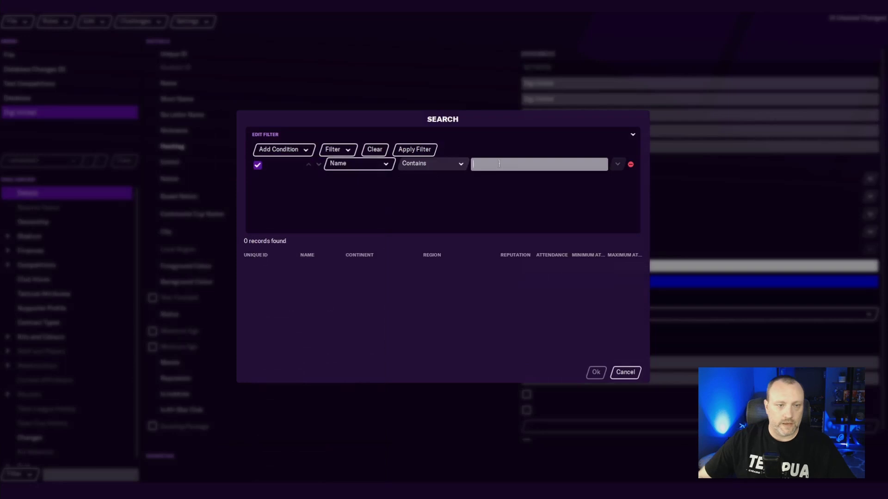
text(England)
double_click(305, 273)
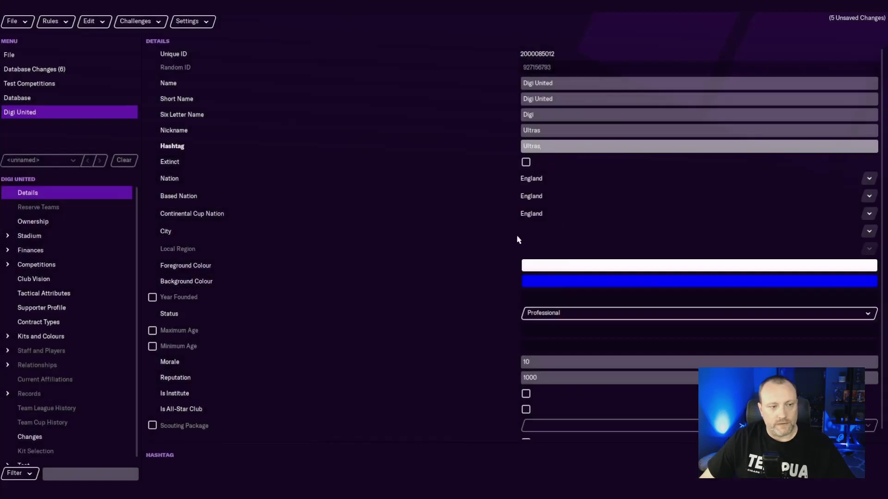
click(641, 228)
click(863, 244)
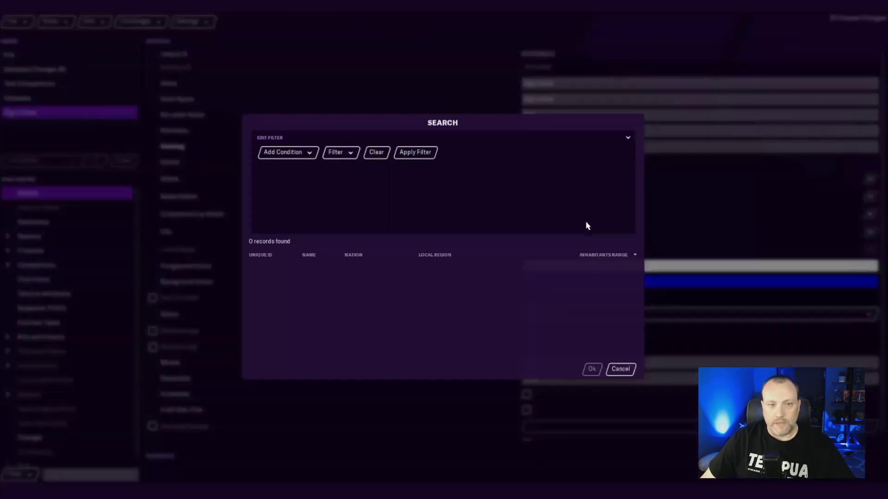
click(597, 373)
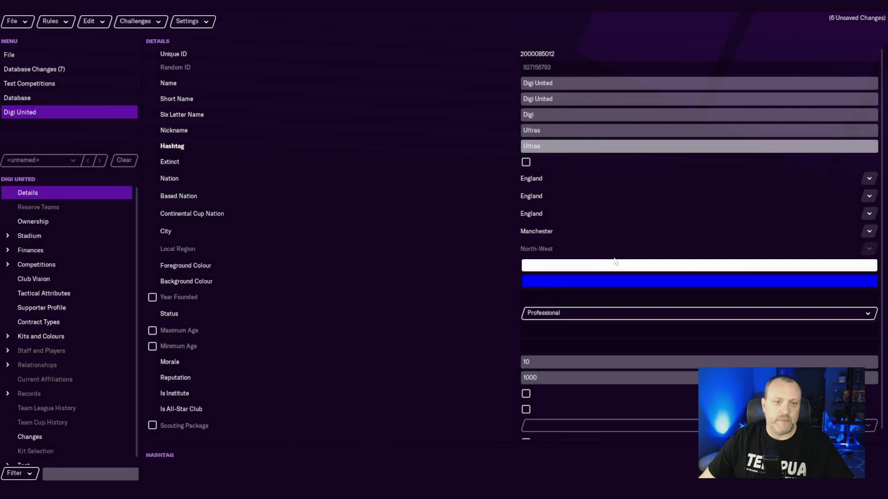
Set Digi United's foreground colour to red and background colour to yellow.
click(602, 270)
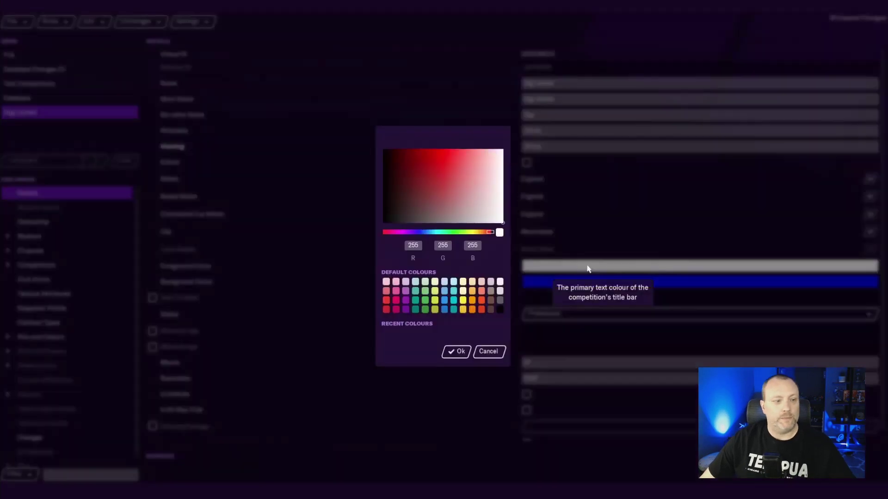
click(443, 153)
click(462, 352)
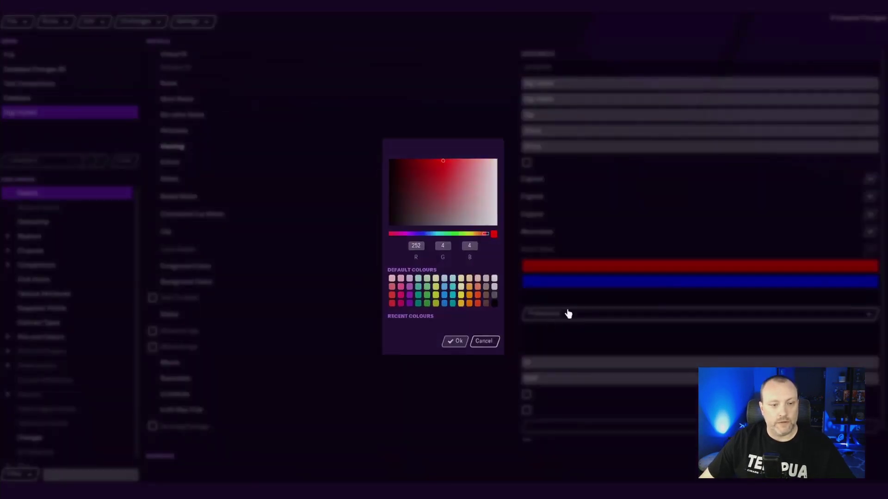
click(589, 282)
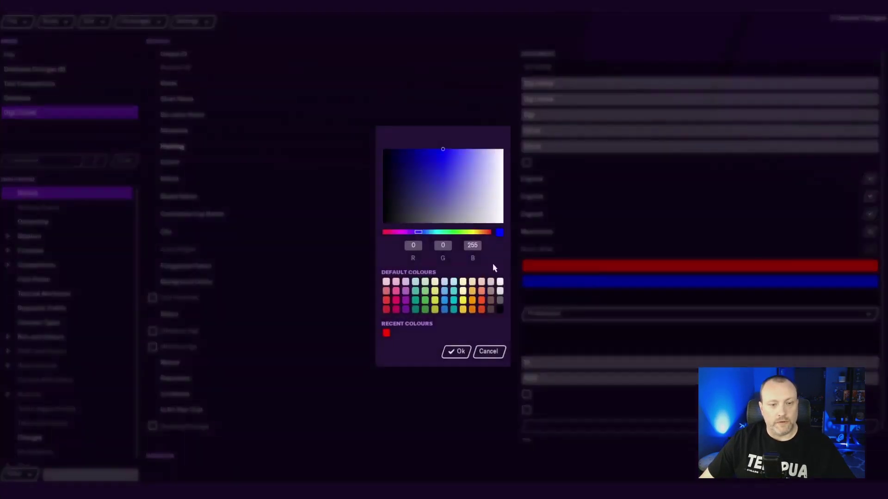
click(462, 299)
click(457, 352)
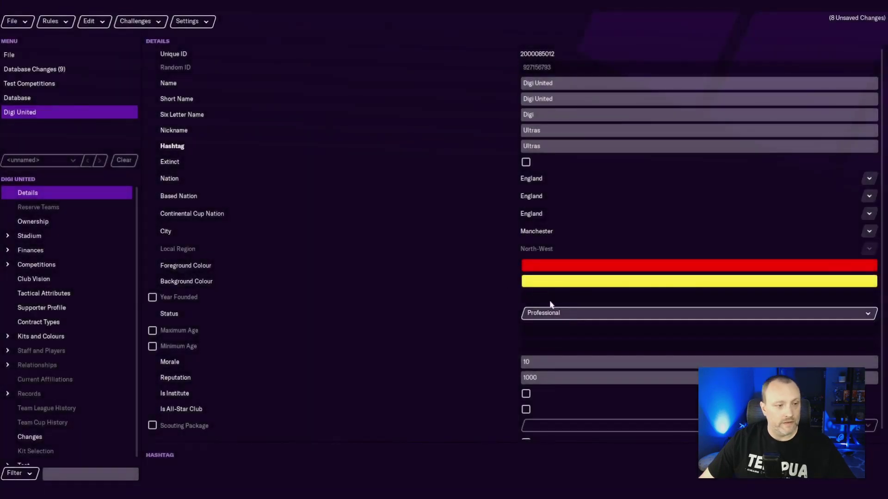
Set founding year 1974, morale 20 and reputation 9500.
click(153, 297)
click(584, 293)
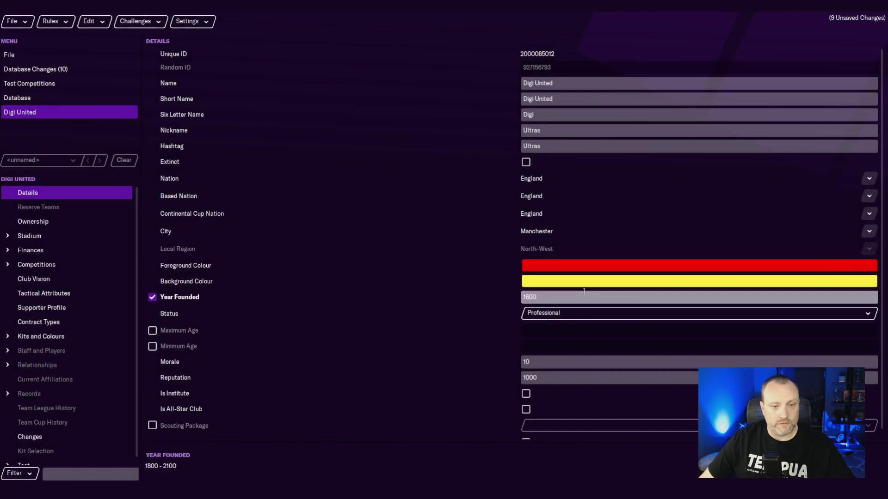
text(1974)
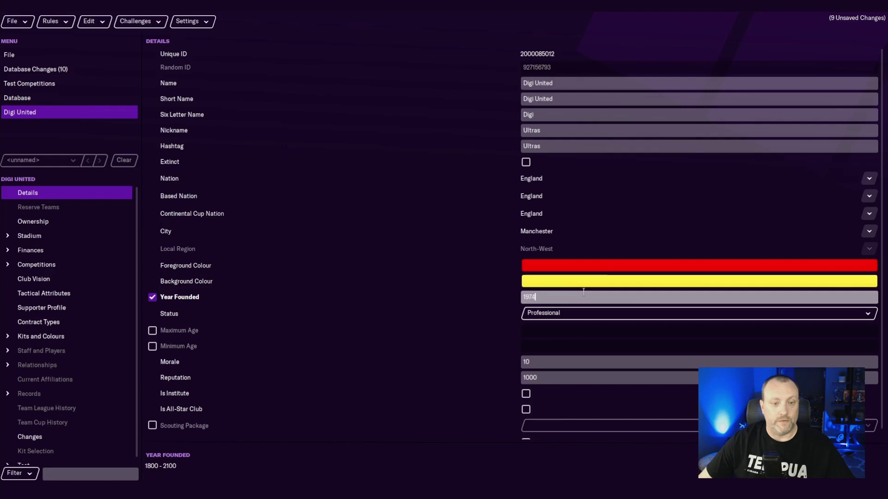
click(557, 352)
text(20)
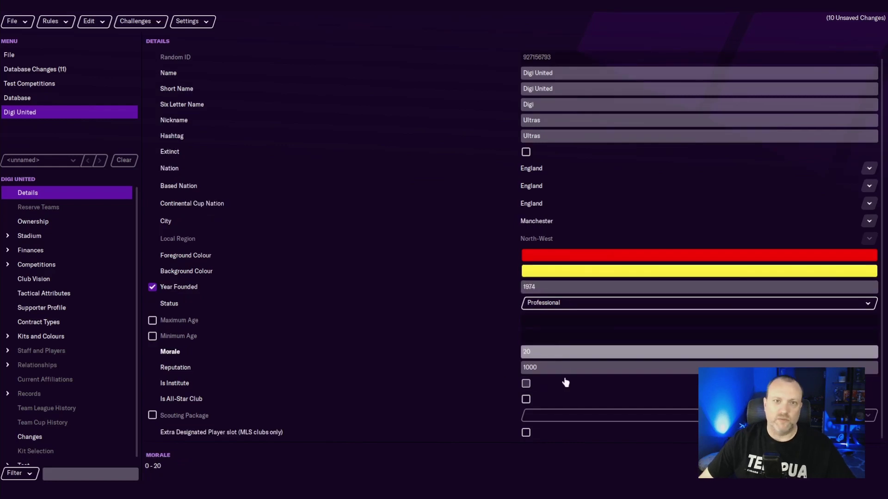
key(Return)
click(552, 367)
text(9500)
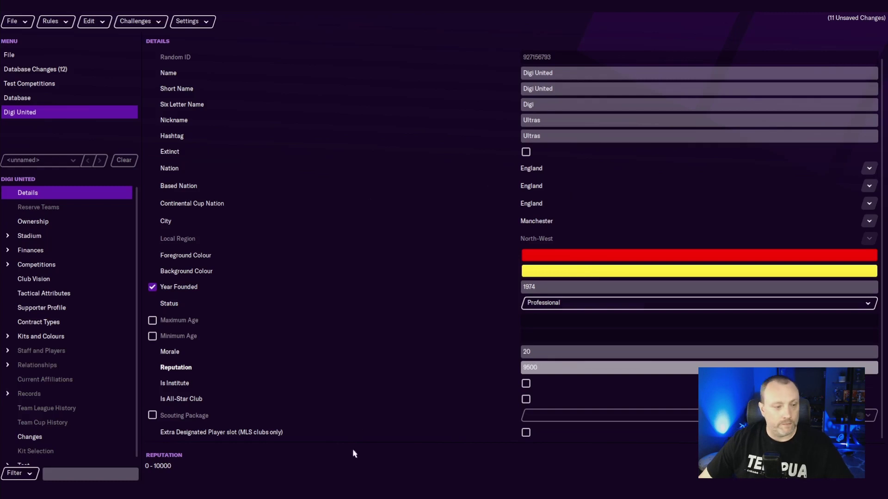
Assign Old Trafford as Digi United's stadium and training ground.
click(29, 236)
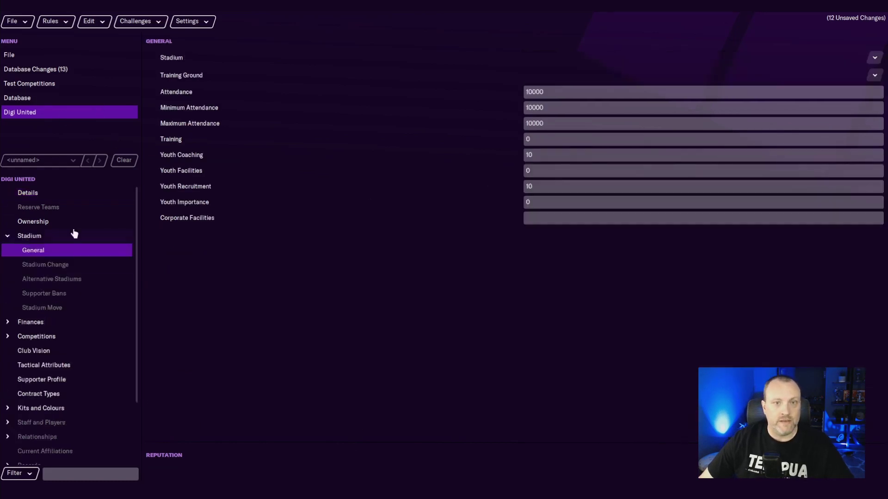
click(873, 60)
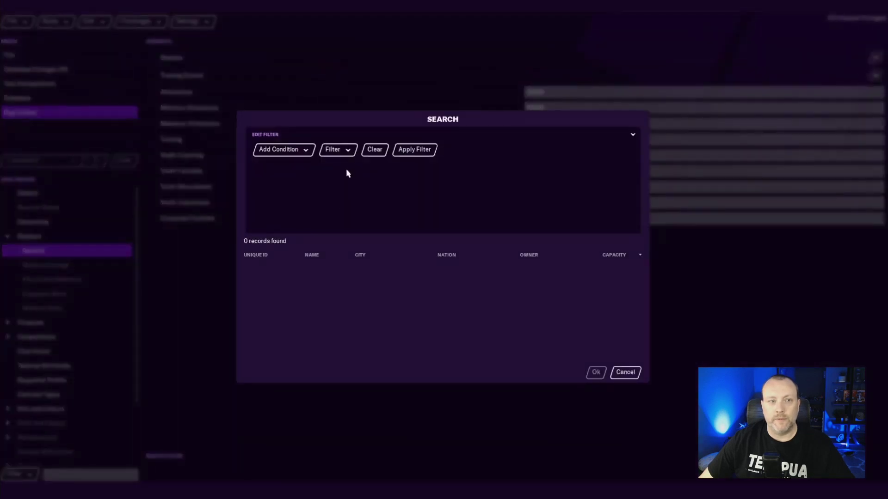
click(270, 151)
click(277, 178)
text(Old Trafford)
double_click(342, 274)
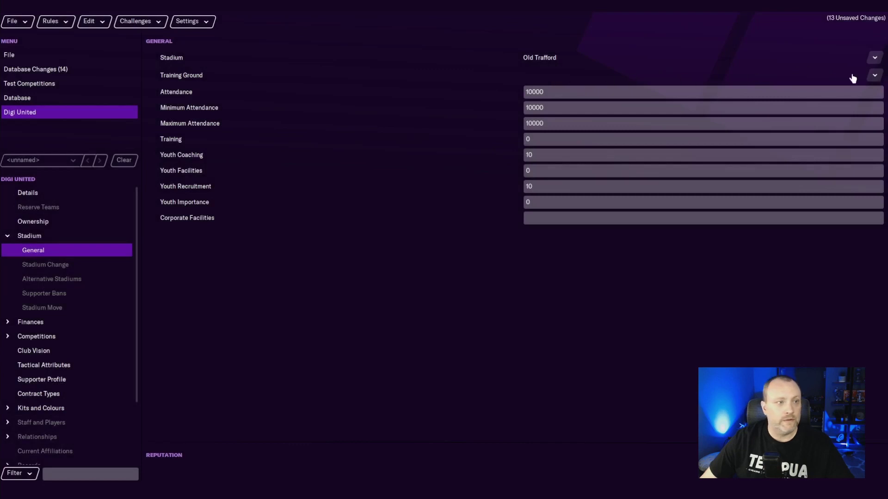
click(875, 76)
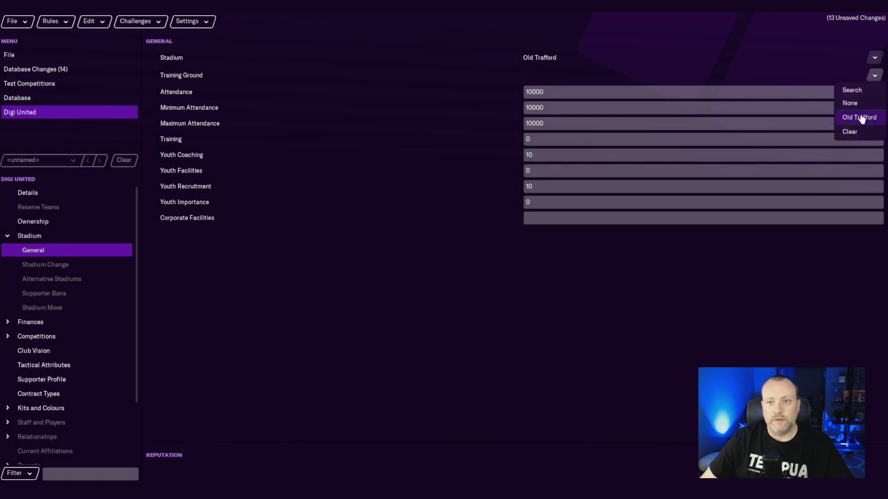
click(862, 117)
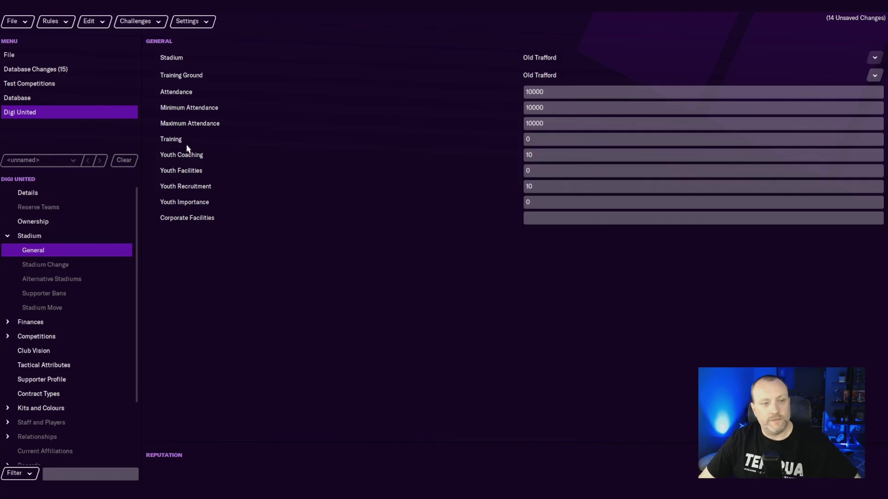
Rate Training, all four youth fields and Corporate Facilities at 20 each.
click(552, 139)
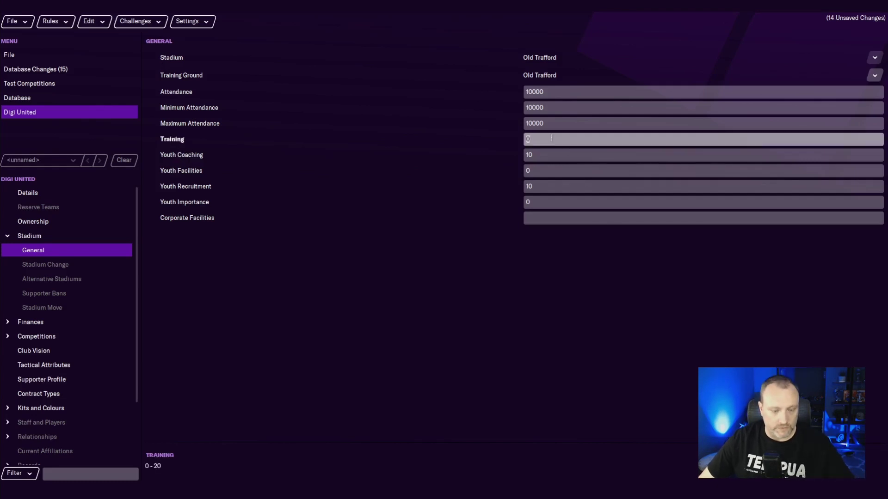
text(20)
key(Tab)
text(20)
key(Tab)
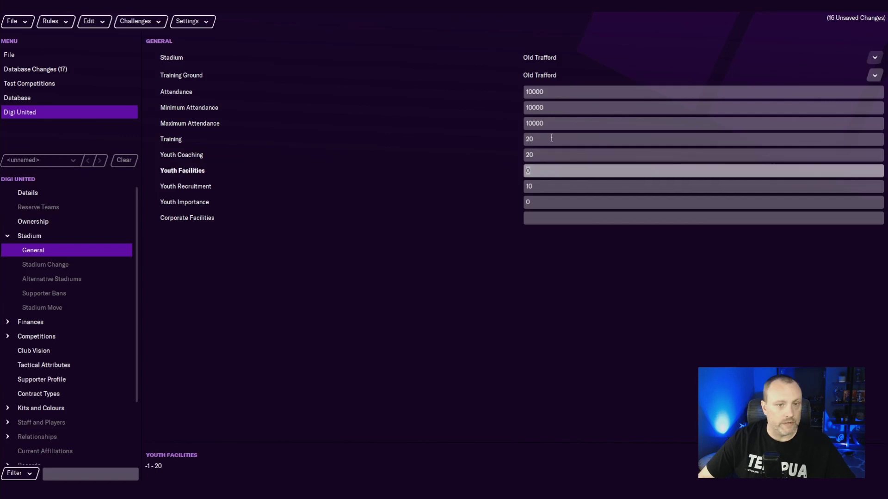
key(Tab)
text(20)
key(Tab)
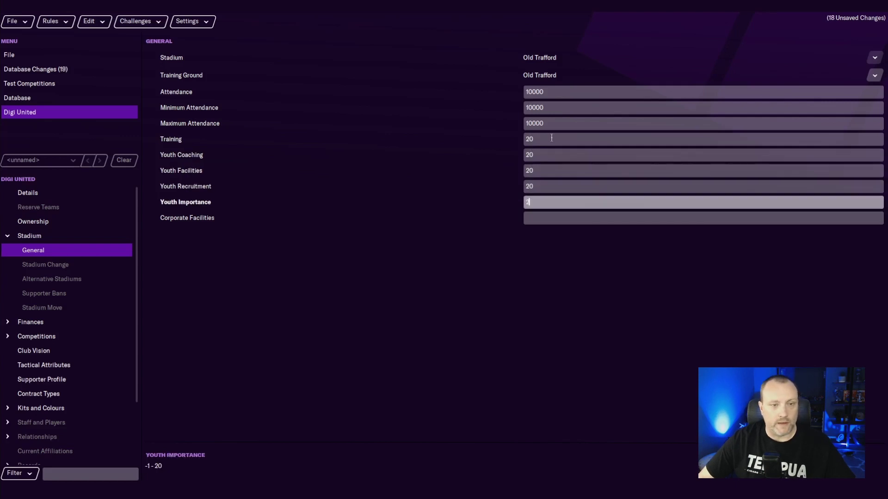
key(Tab)
text(2)
key(Tab)
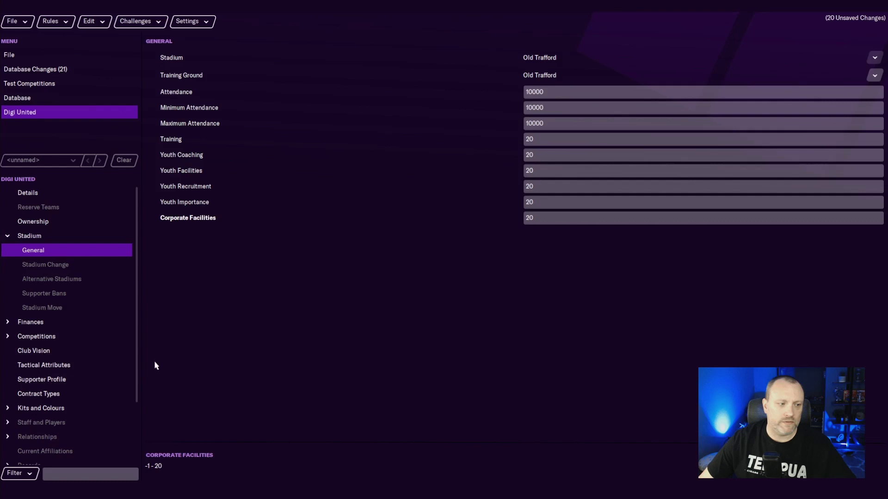
Replace the Balance under Finances > General with 100,000,000.
click(35, 323)
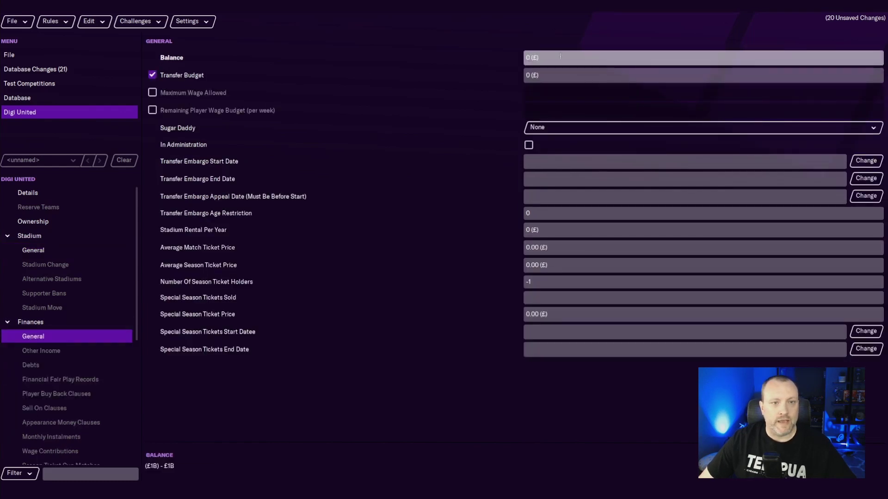
key(BackSpace)
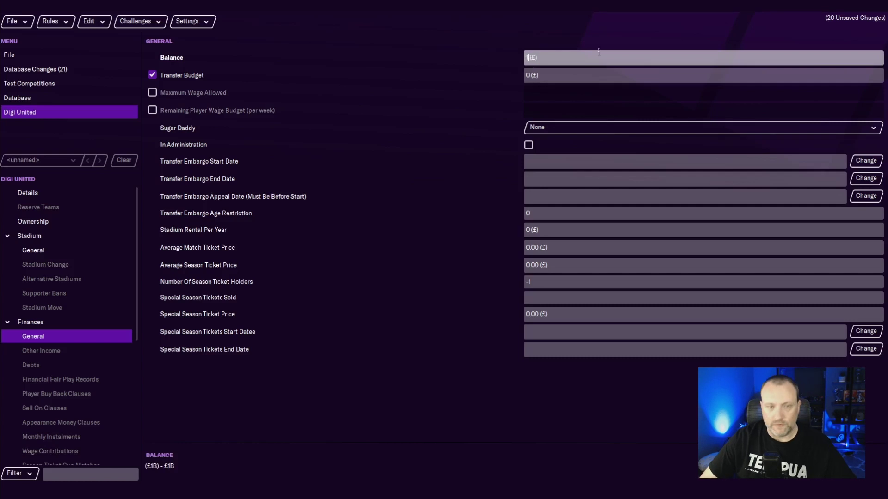
text(100000000)
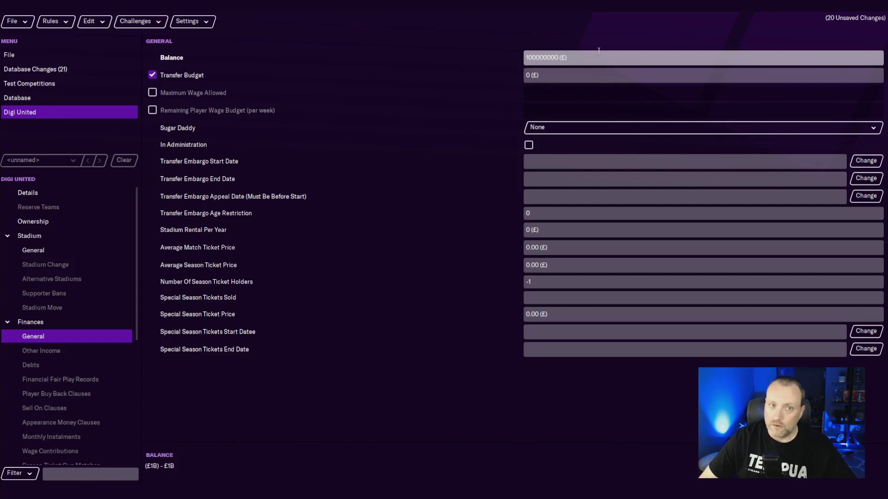
key(Return)
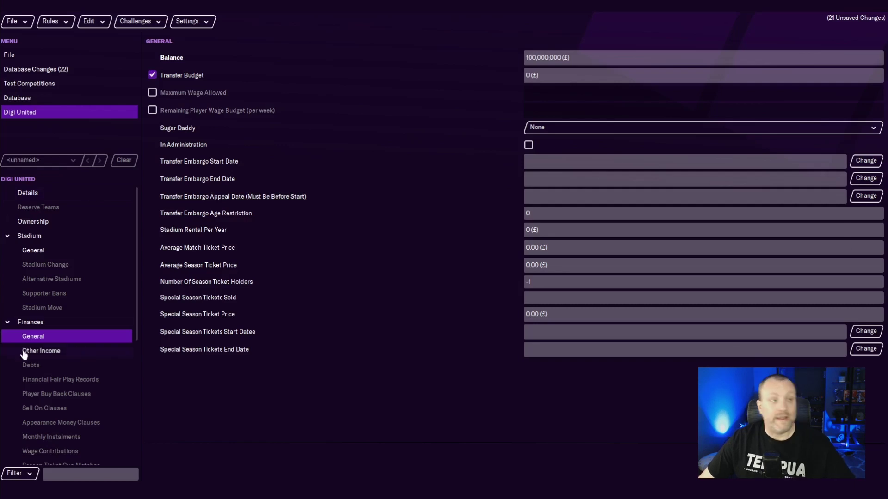
Filter the database's competition records to names containing 'english premier'.
click(15, 101)
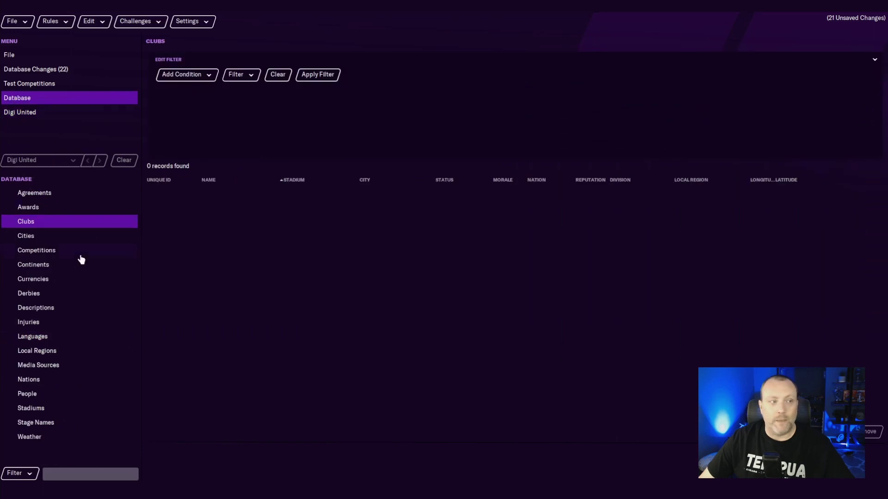
click(52, 252)
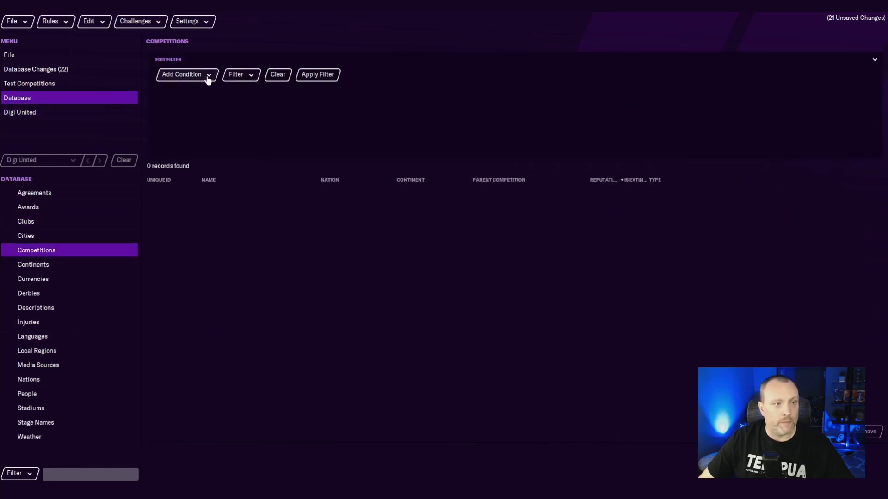
click(206, 75)
click(182, 103)
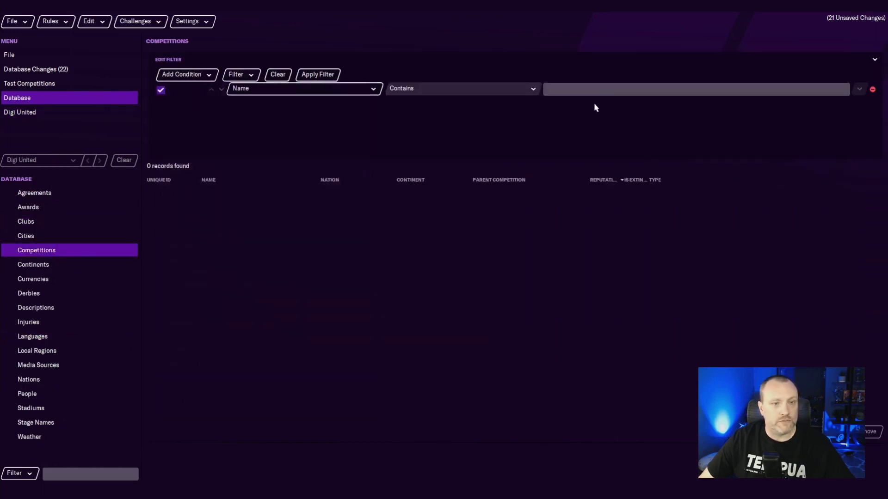
click(594, 89)
text(english premier)
key(Return)
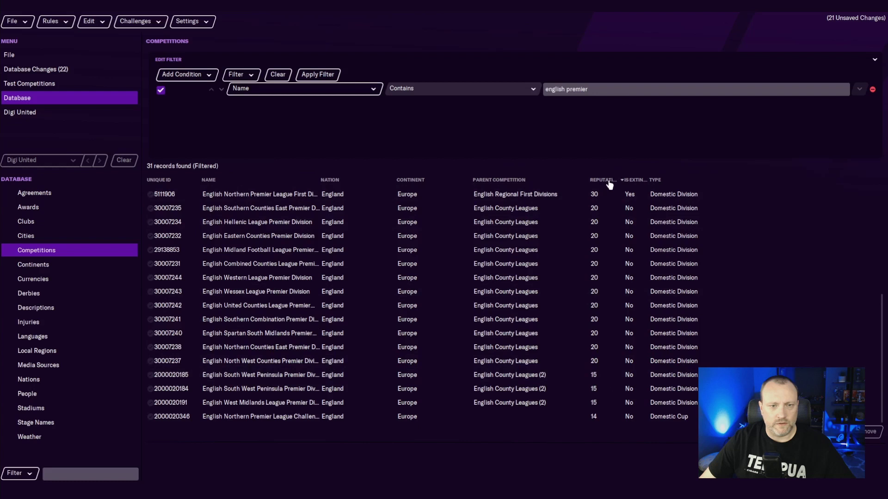
scroll(538, 306, up, 1)
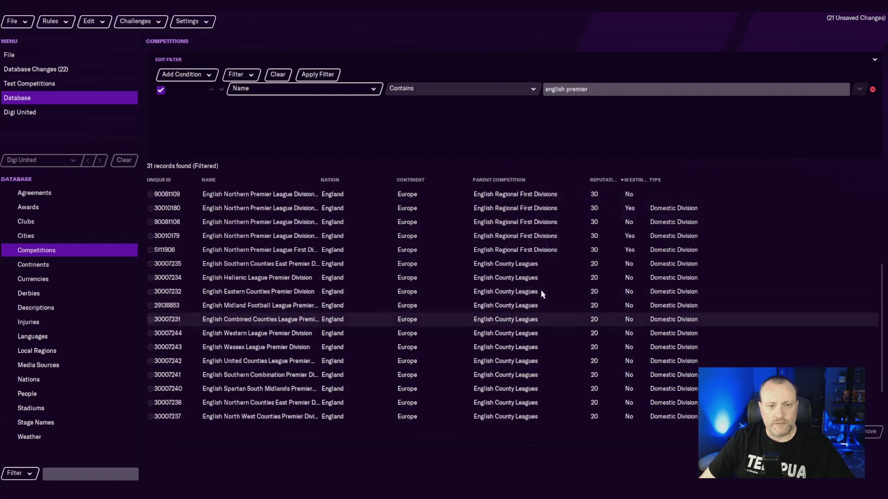
scroll(541, 291, up, 3)
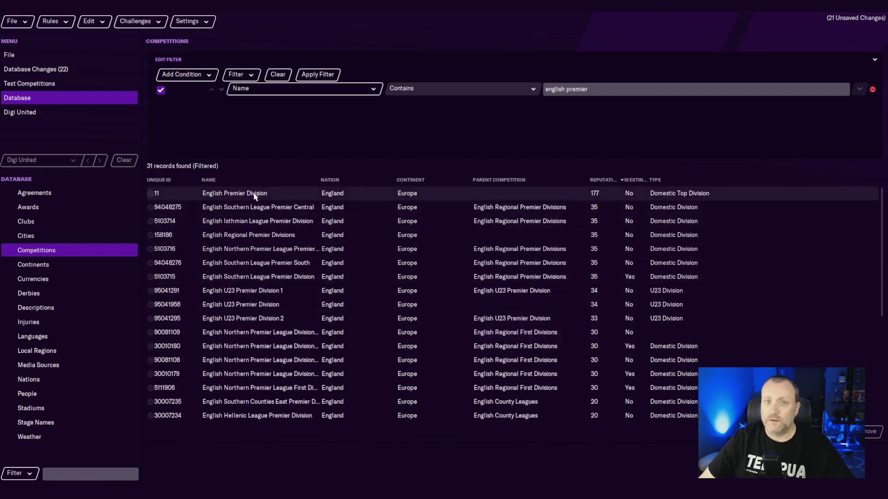
Remove Man Utd from the English Premier Division's team list.
click(294, 200)
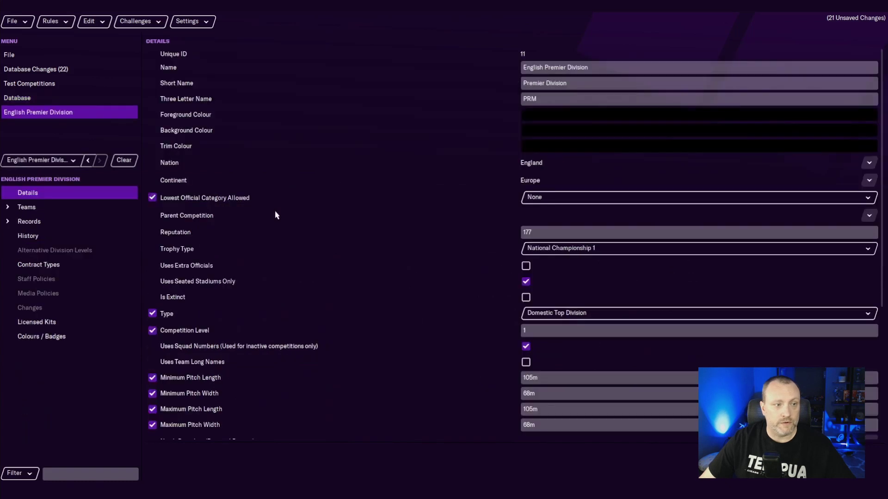
click(31, 208)
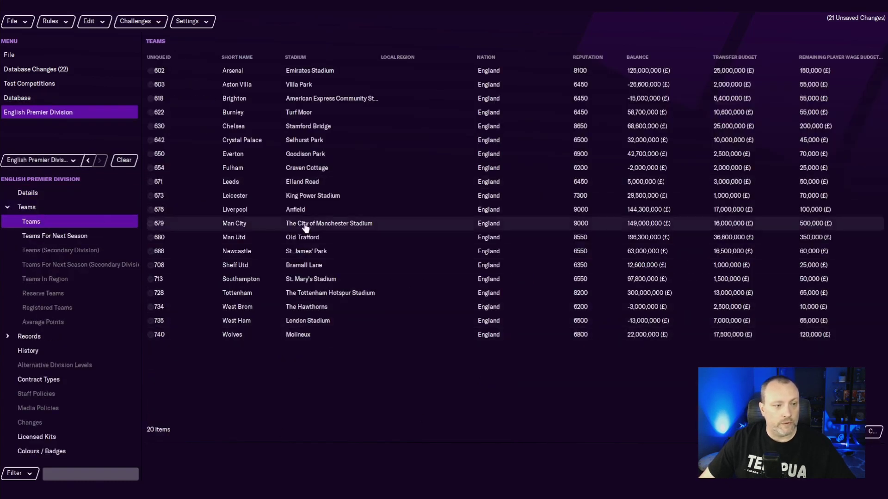
click(343, 241)
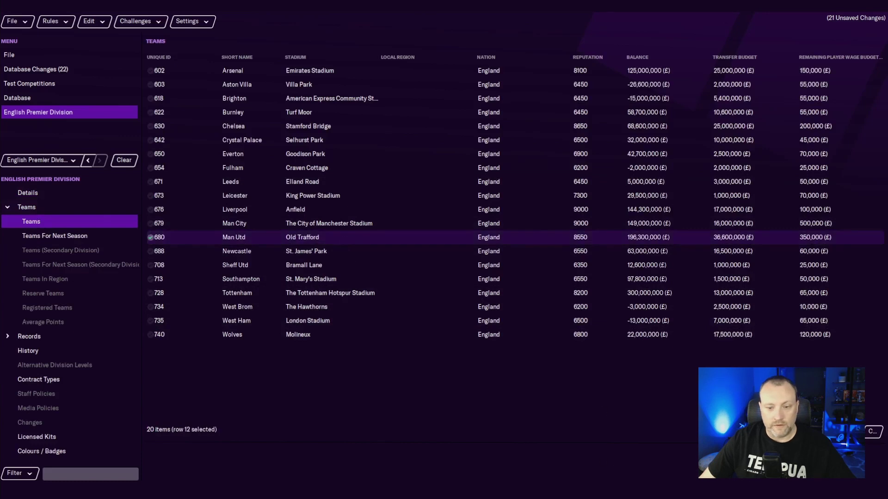
click(842, 431)
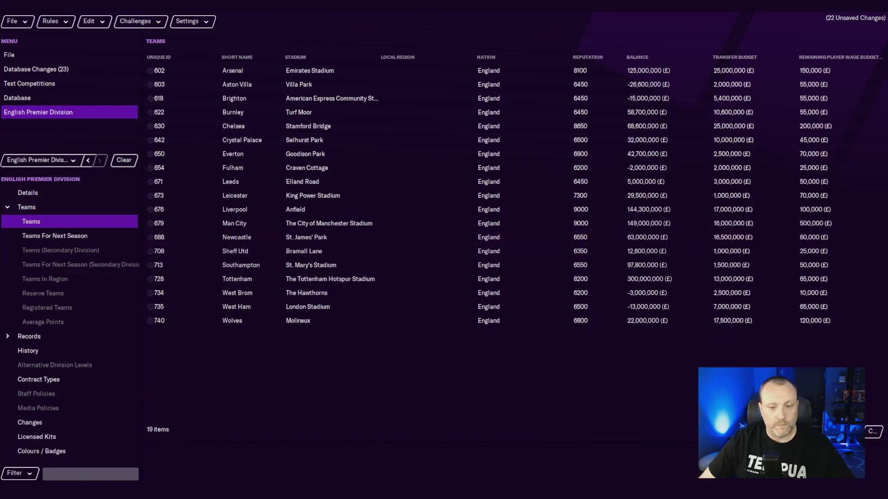
Add Digi United to the division via a name search for 'Digi'.
click(842, 432)
click(295, 159)
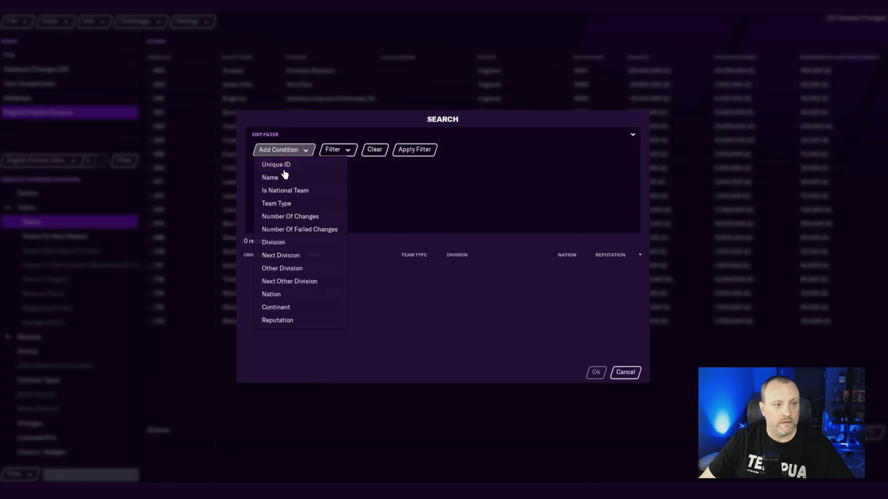
click(280, 177)
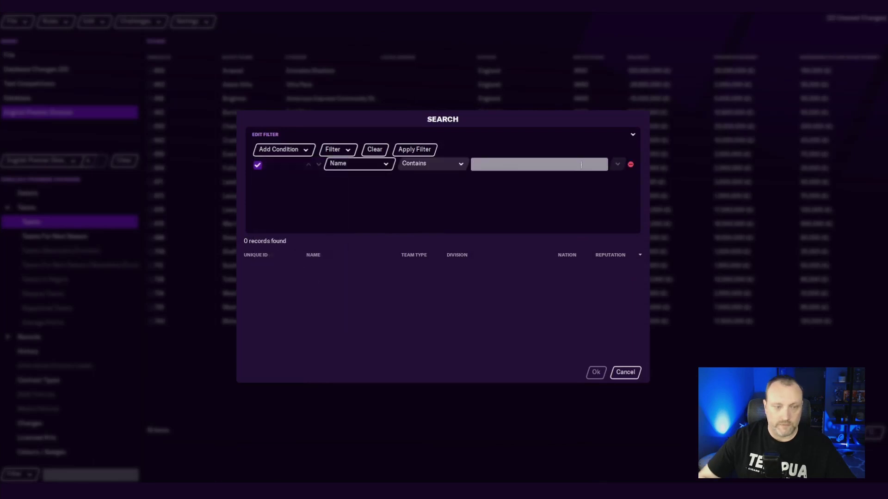
text(Digi)
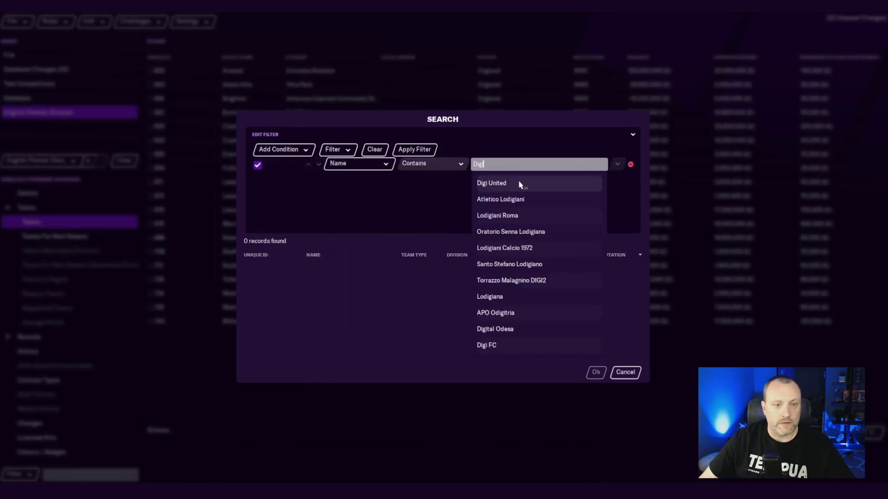
click(518, 183)
double_click(348, 268)
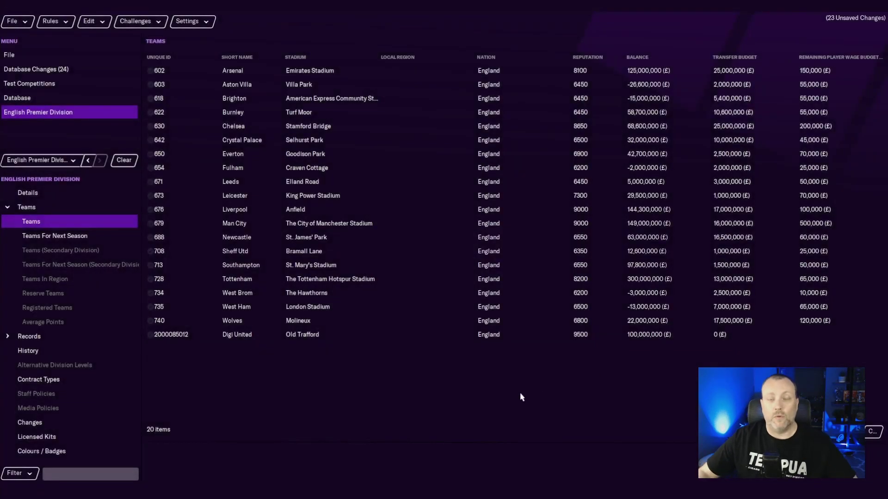
Save the edits as a new Digi United editor data file and confirm.
click(21, 22)
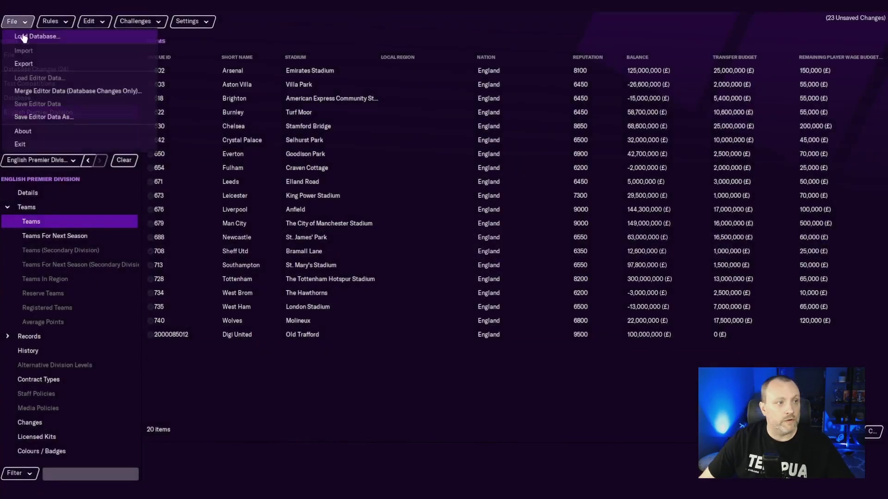
click(34, 117)
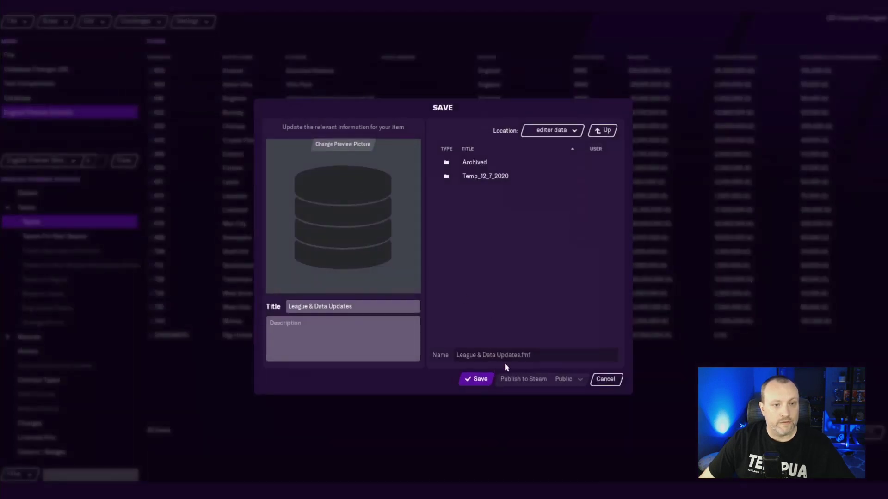
click(370, 307)
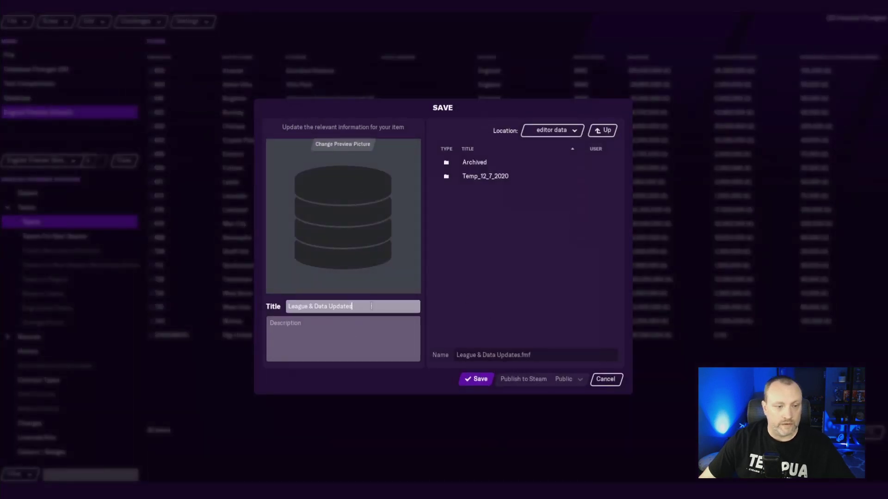
text(DigiUnited)
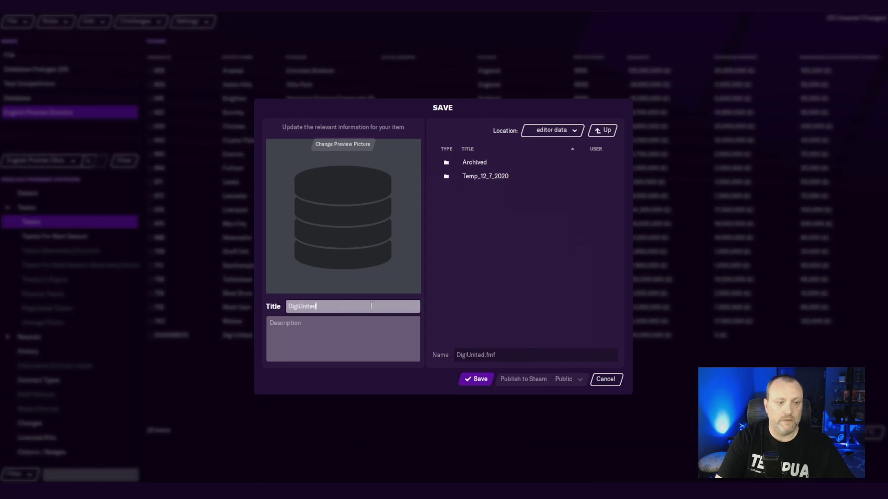
click(476, 379)
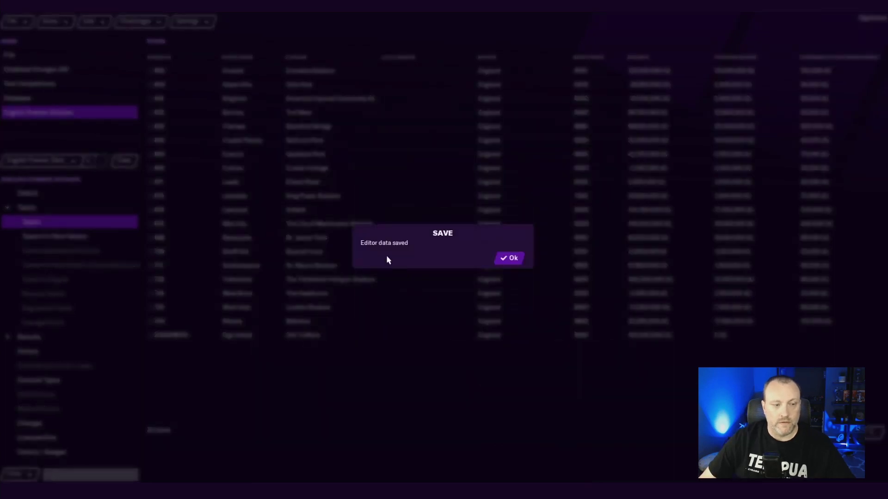
click(510, 260)
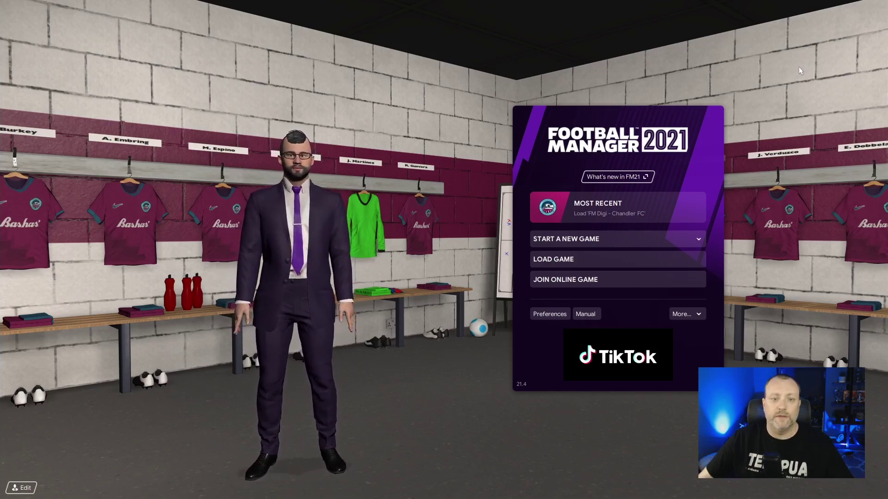
Begin a new Career with database 21.4.0 Update and the DigiUnited editor file ticked.
click(593, 243)
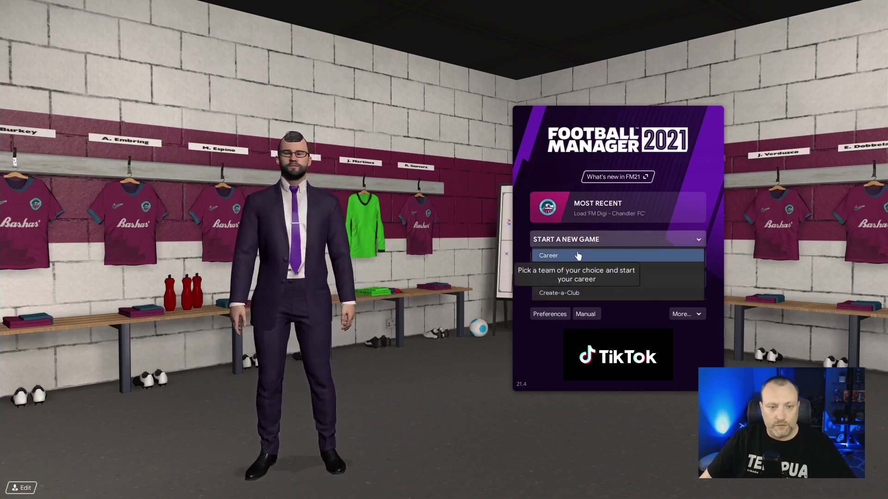
click(578, 256)
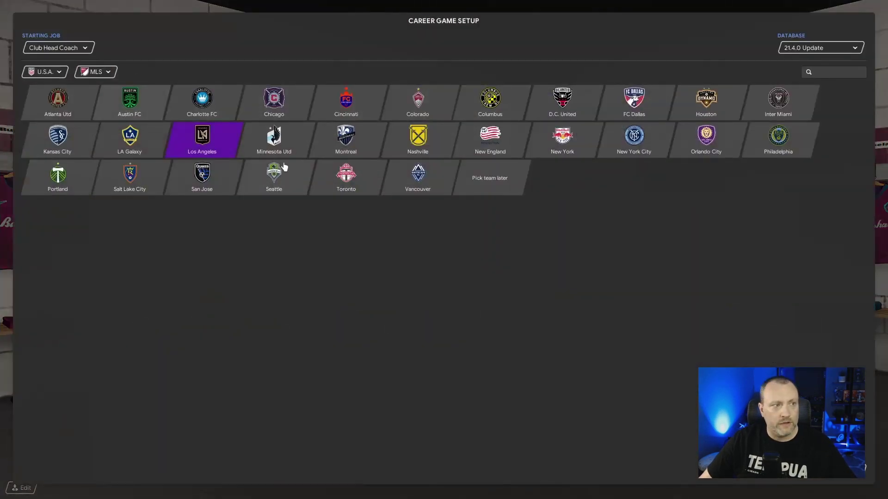
click(822, 48)
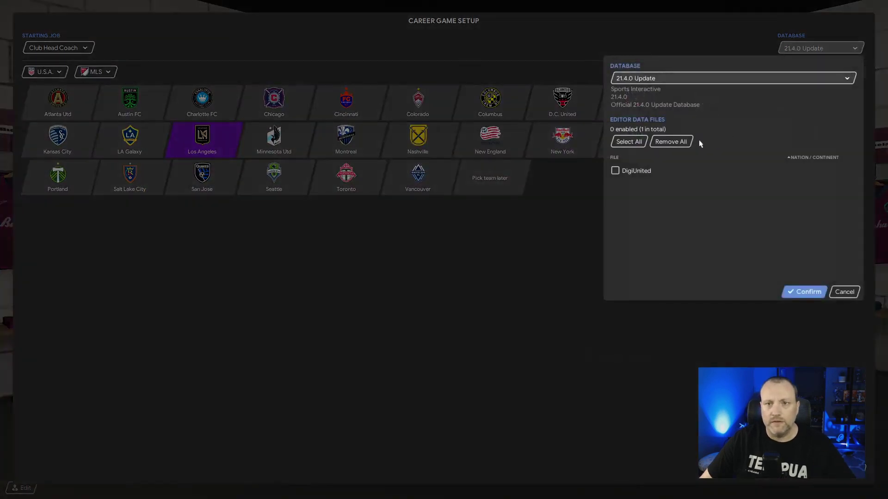
click(819, 48)
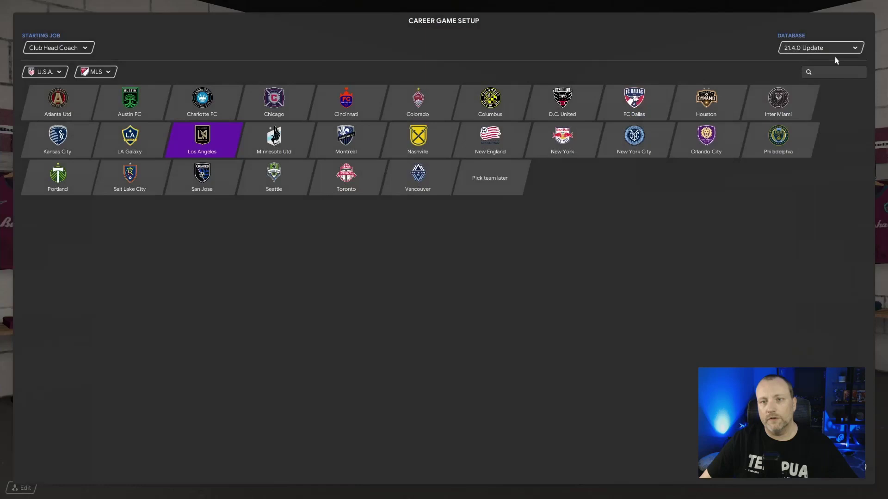
click(827, 50)
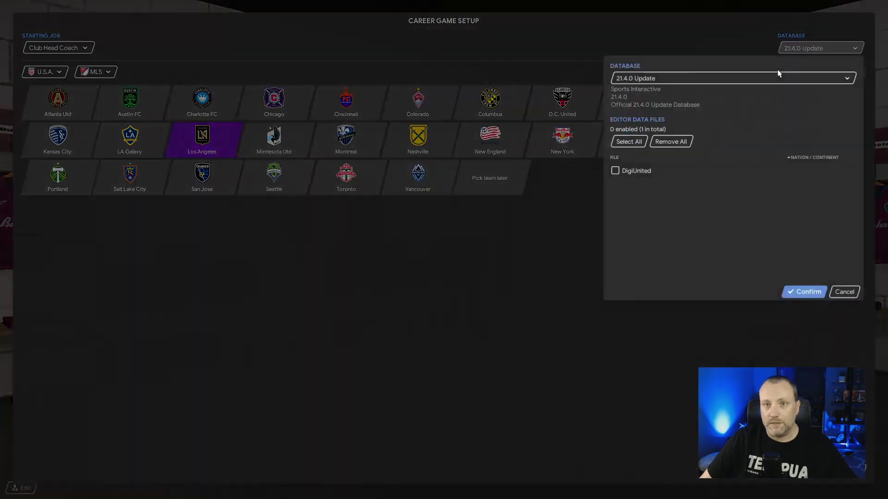
click(673, 80)
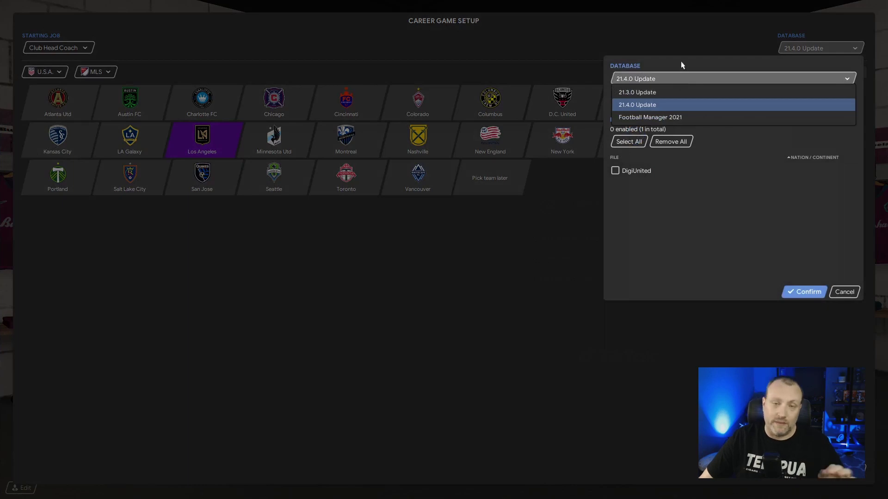
click(672, 104)
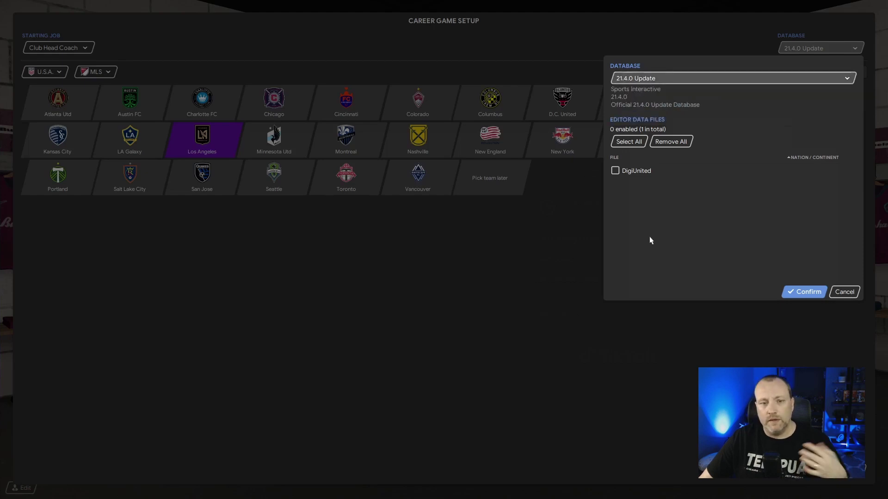
click(615, 170)
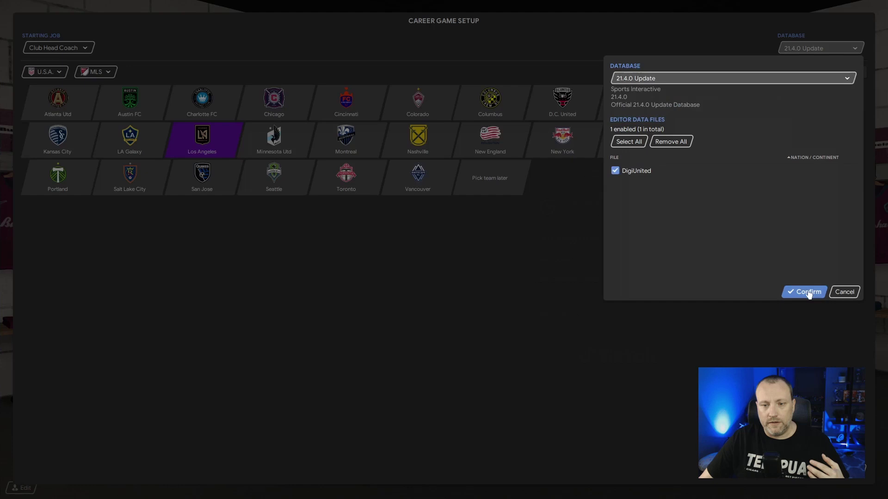
click(808, 292)
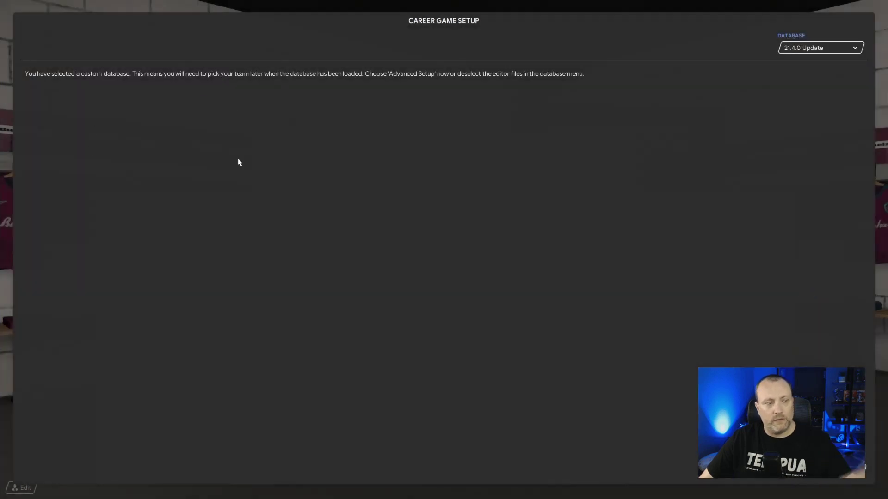
Drop the MLS, French, German and Portuguese leagues, keep English Premier Division only, and start.
click(800, 487)
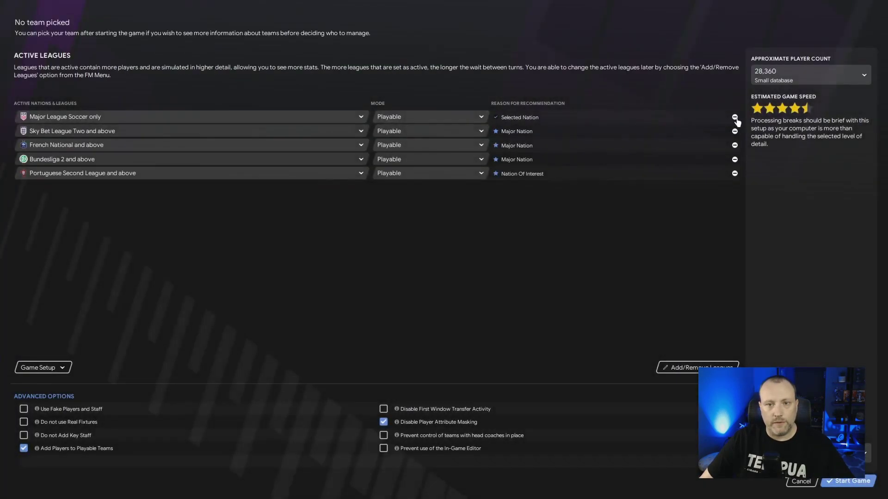
click(734, 117)
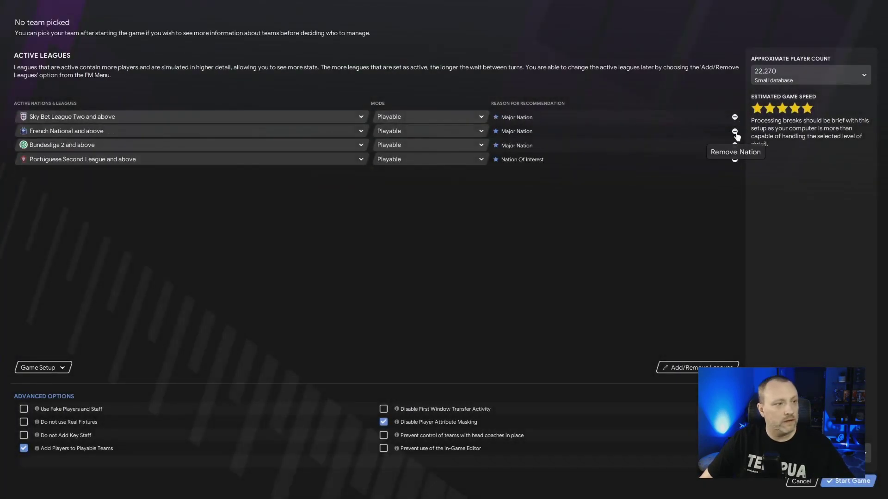
click(734, 132)
click(735, 132)
click(734, 131)
click(359, 118)
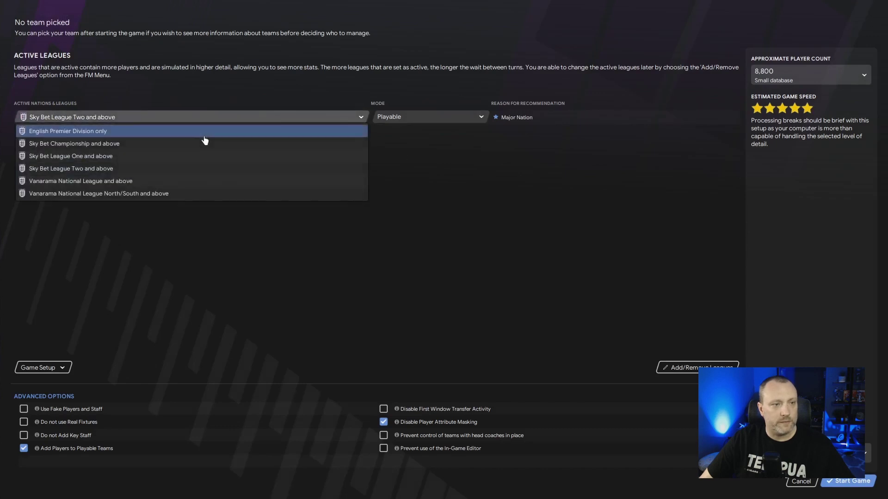
click(200, 133)
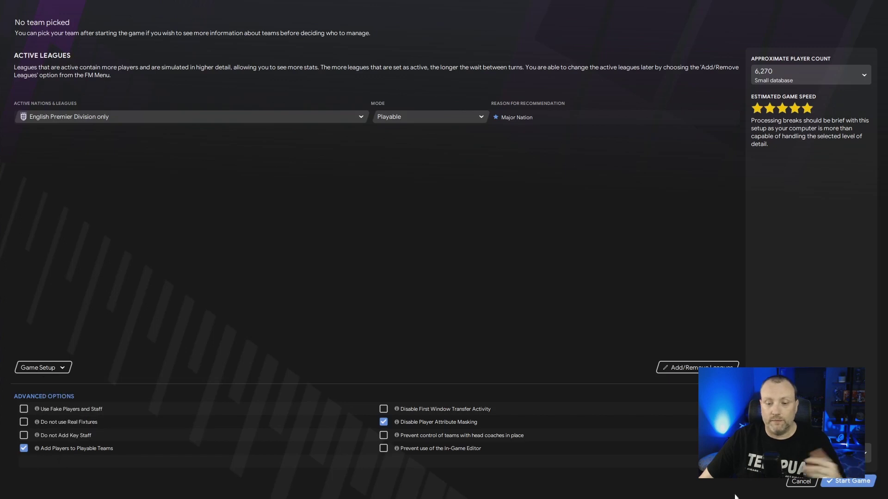
click(852, 480)
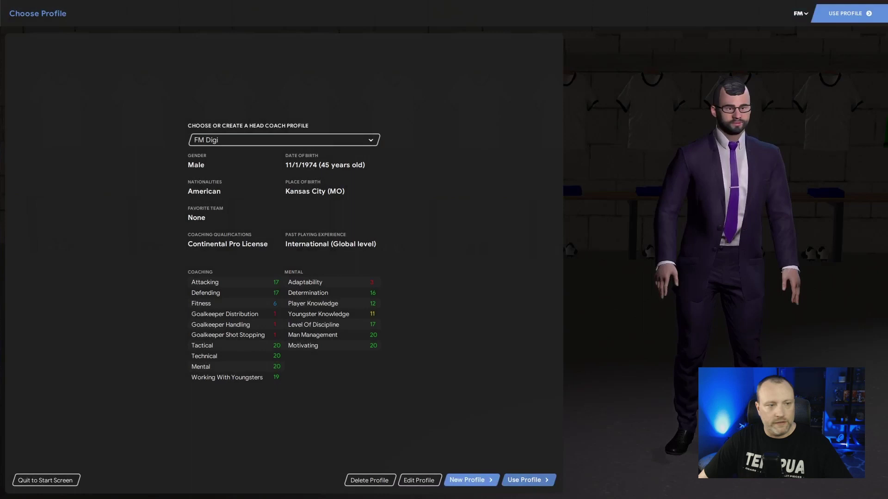
Appoint the FM Digi profile as Digi United head coach, confirming its coaching style.
click(535, 480)
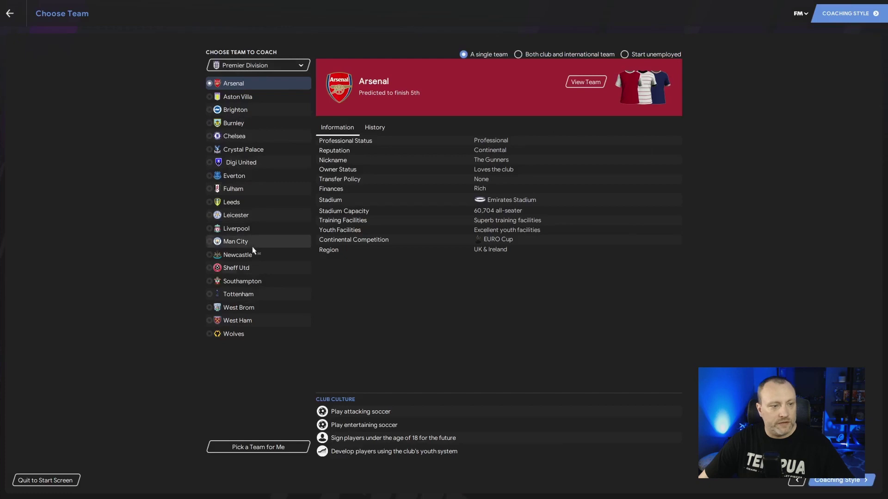
click(209, 161)
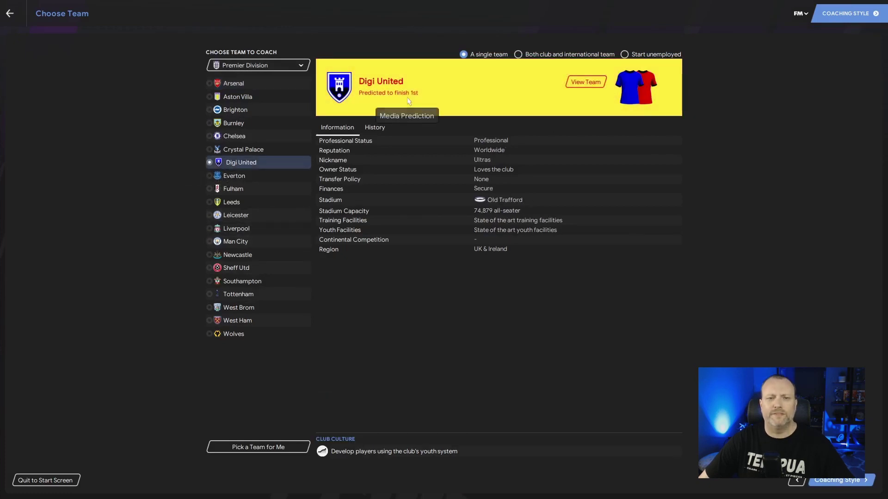
click(857, 19)
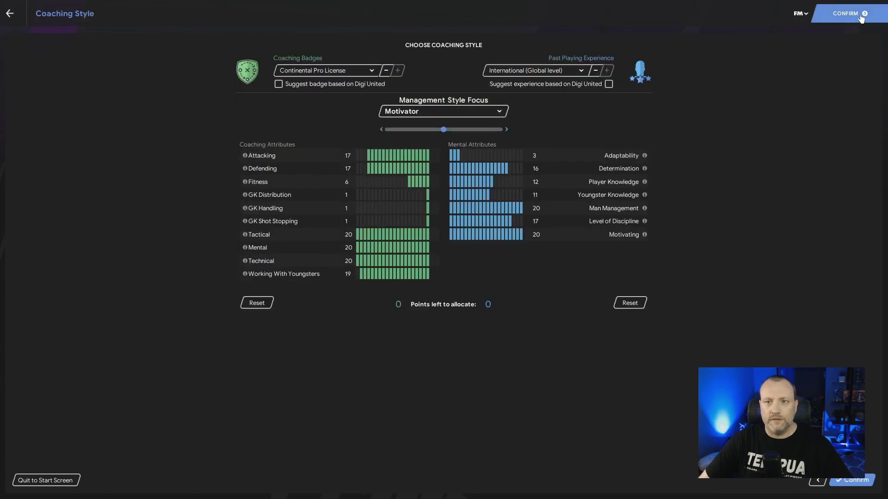
click(862, 19)
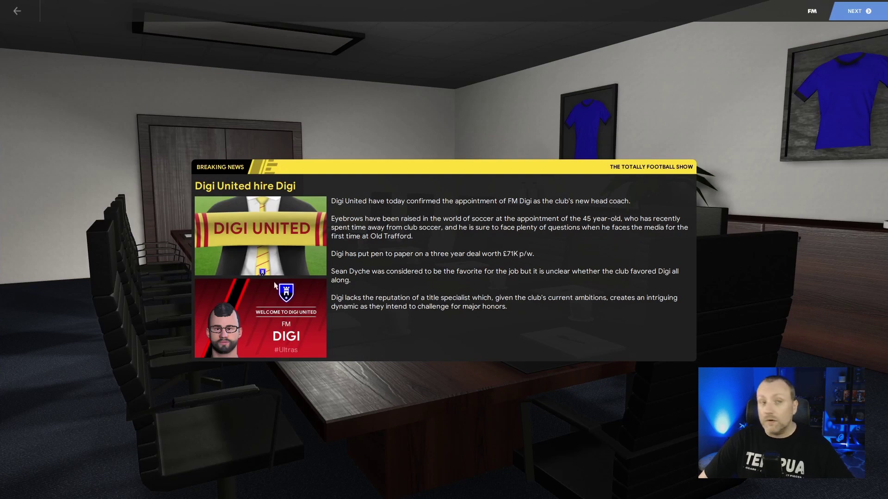
Pass the appointment news, best XI report and club vision pages, then save the career locally.
click(864, 12)
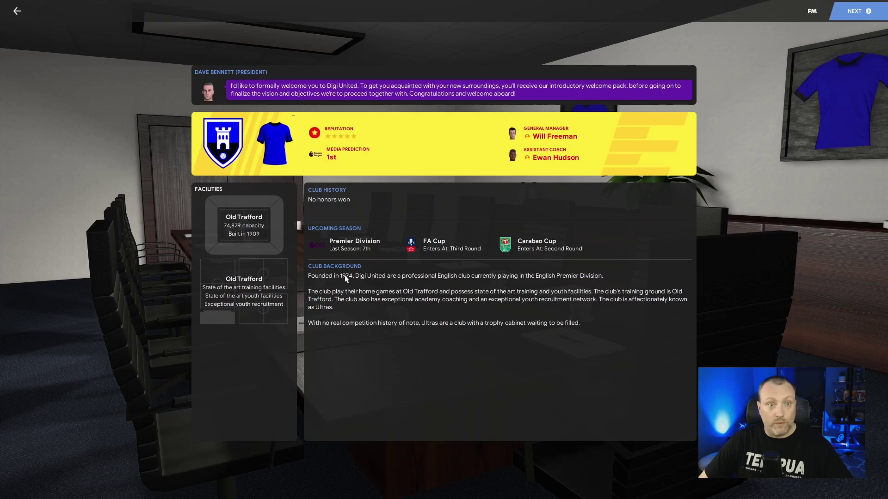
key(Return)
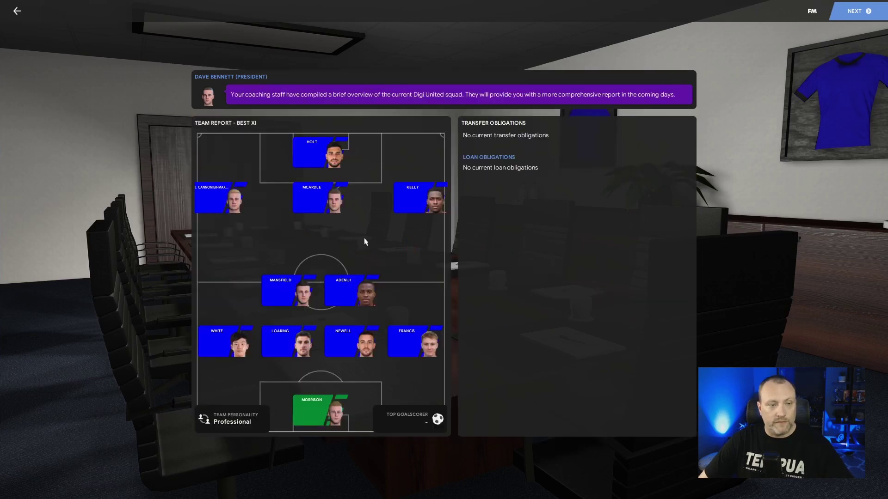
key(Return)
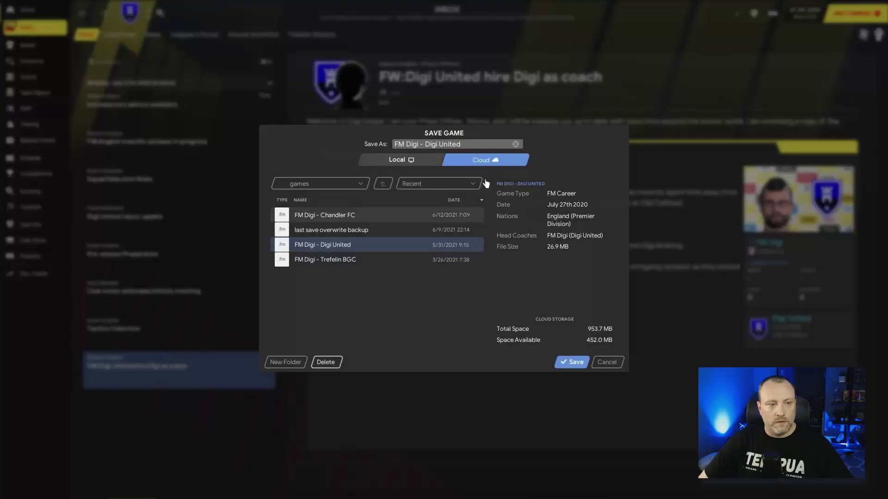
click(395, 161)
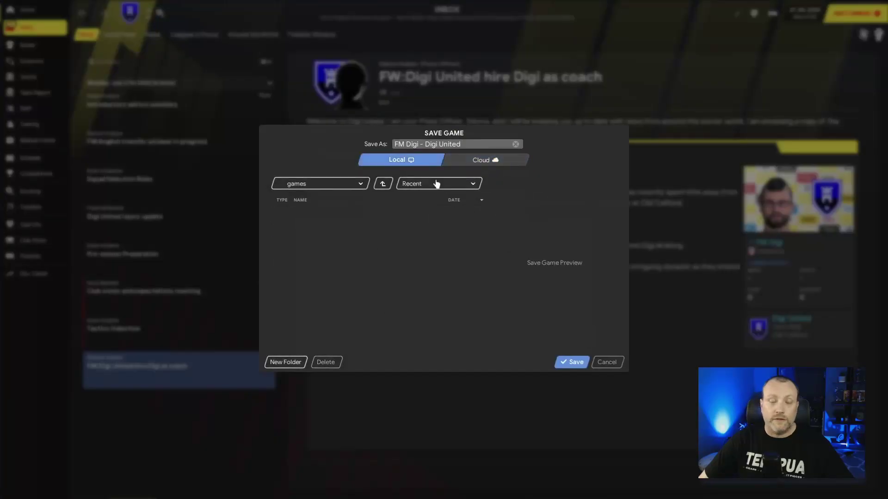
click(575, 362)
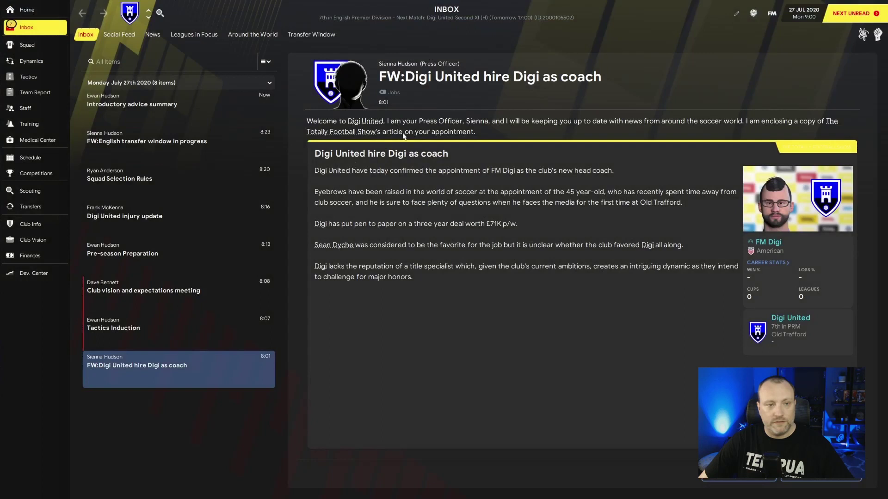
Review the £102,992,230 finances, then view Old Trafford's state-of-the-art facilities.
click(24, 258)
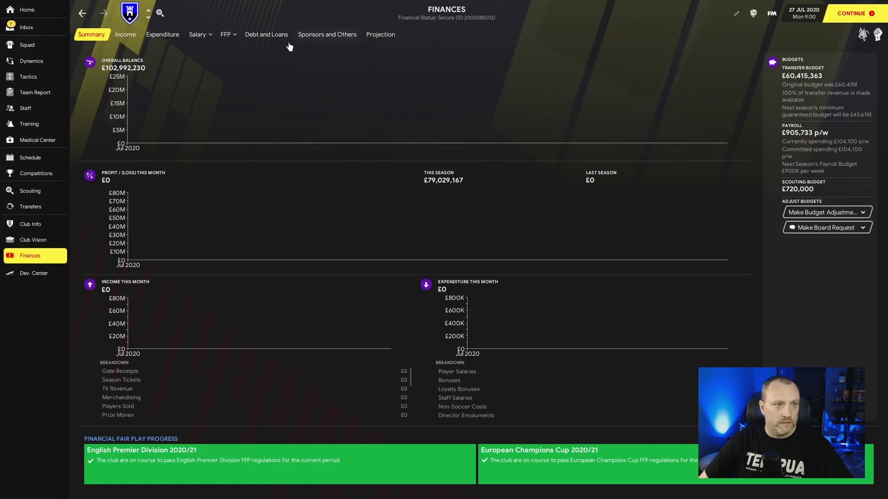
click(129, 13)
click(176, 34)
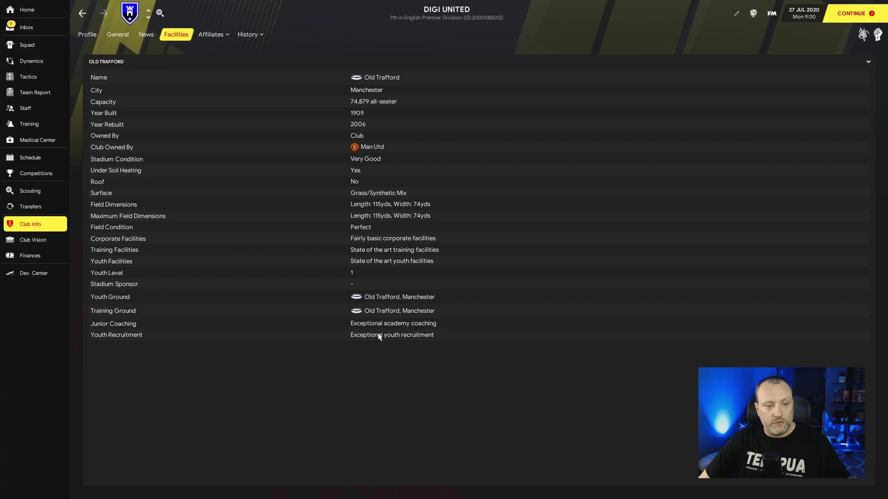
click(736, 14)
click(777, 30)
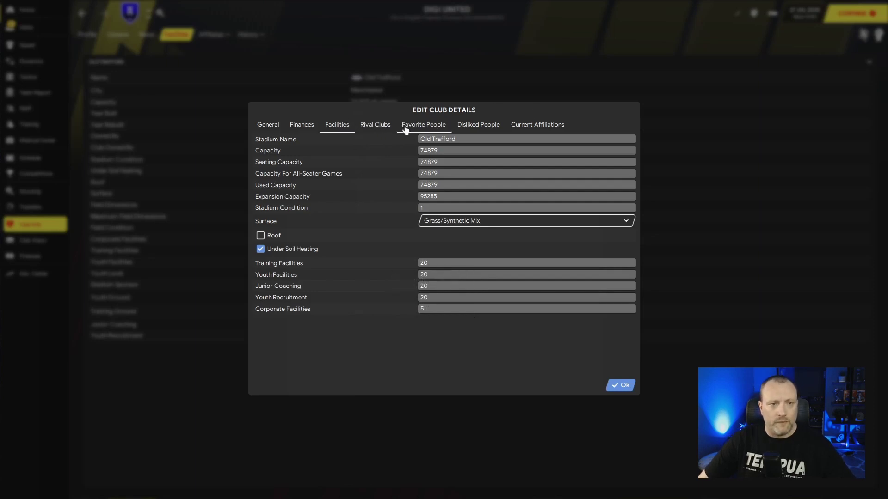
click(622, 385)
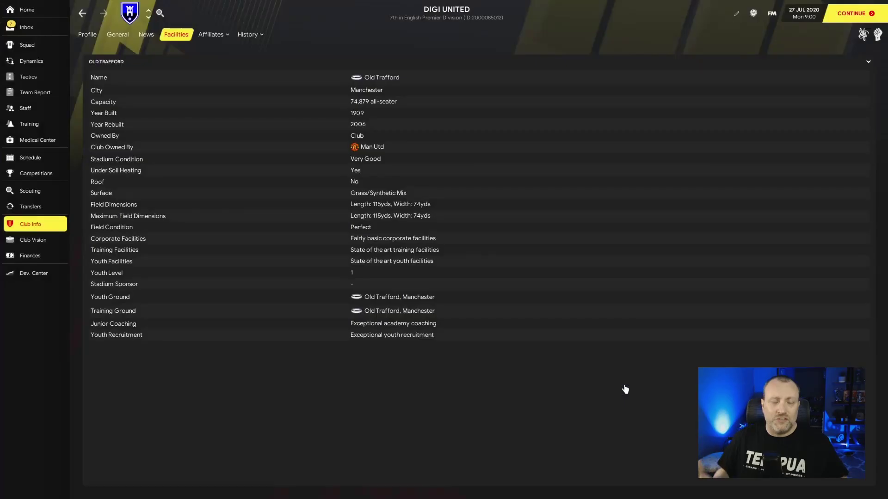